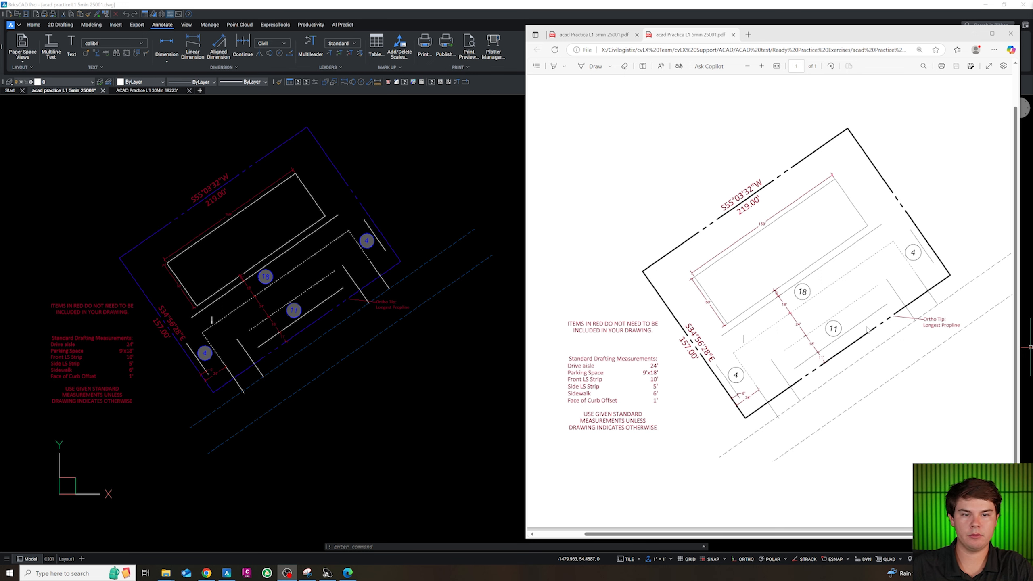
pyautogui.moveTo(790, 38); pyautogui.dragTo(1032, 42)
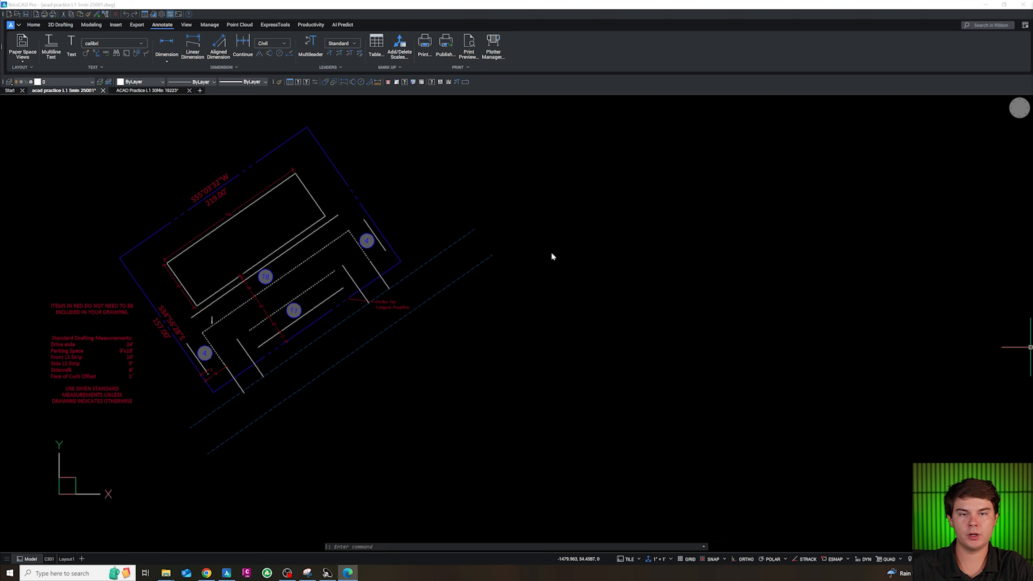
pyautogui.scroll(-3, 368, 224)
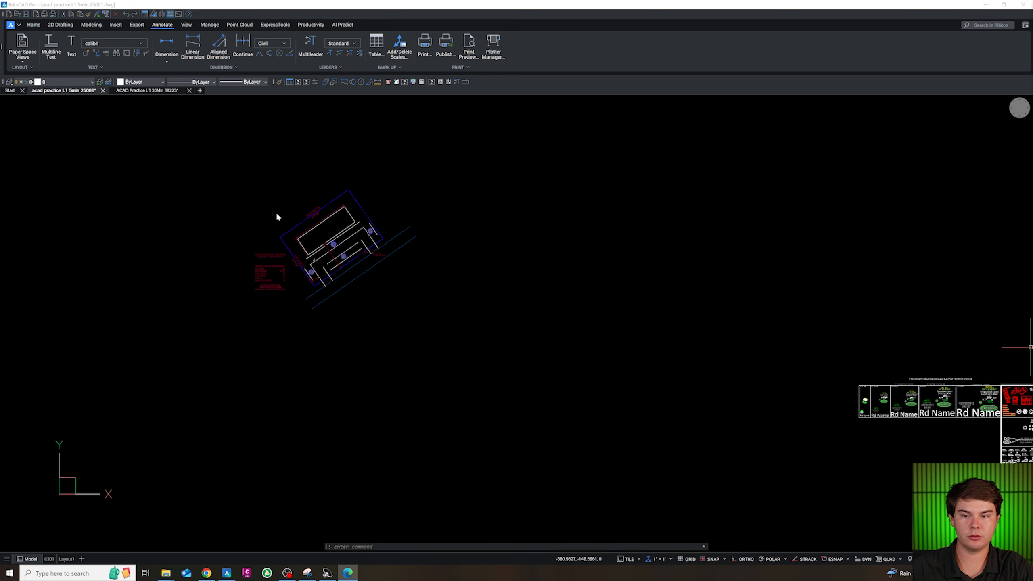
pyautogui.scroll(2, 283, 213)
pyautogui.scroll(-4, 289, 213)
pyautogui.scroll(-2, 590, 240)
pyautogui.scroll(4, 671, 210)
pyautogui.write('l')
pyautogui.press('Return')
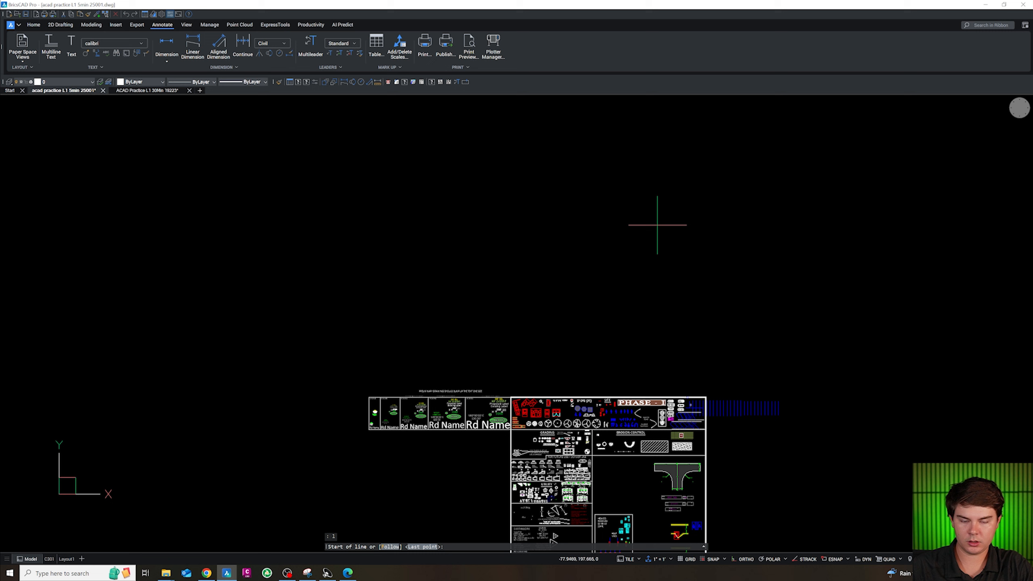
pyautogui.click(713, 190)
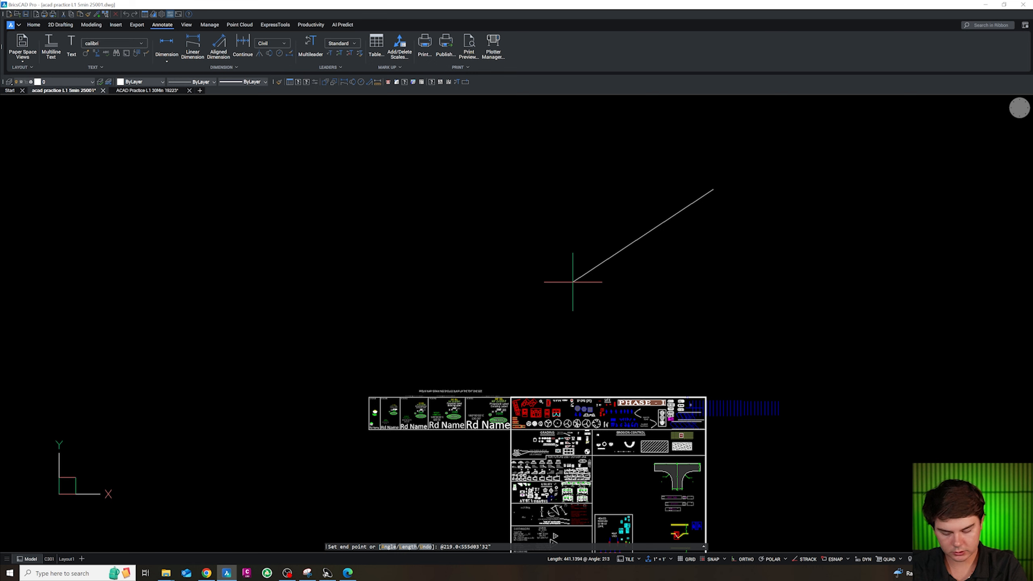
pyautogui.press('Return')
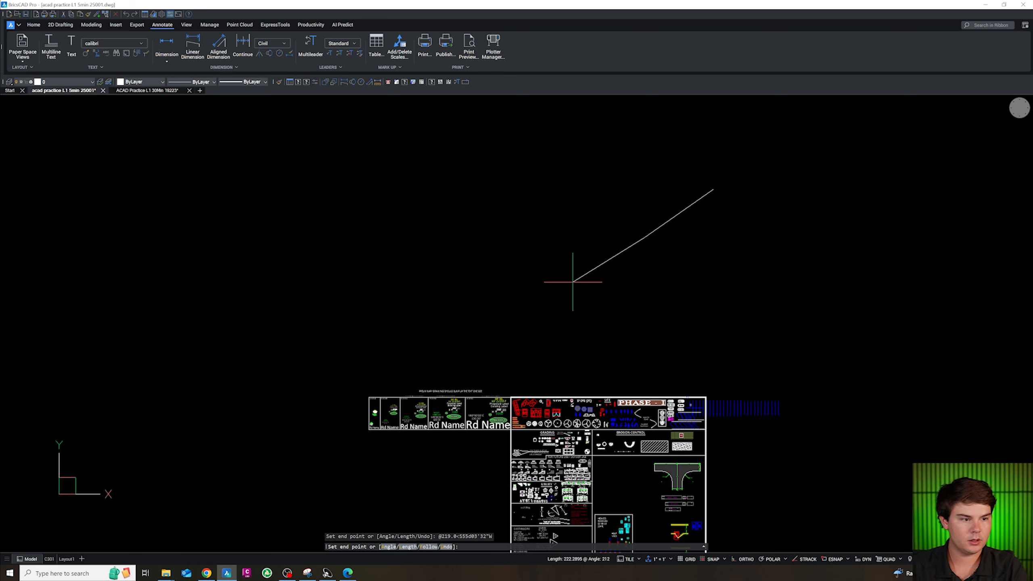
pyautogui.write('@157<S34d56\'28"E')
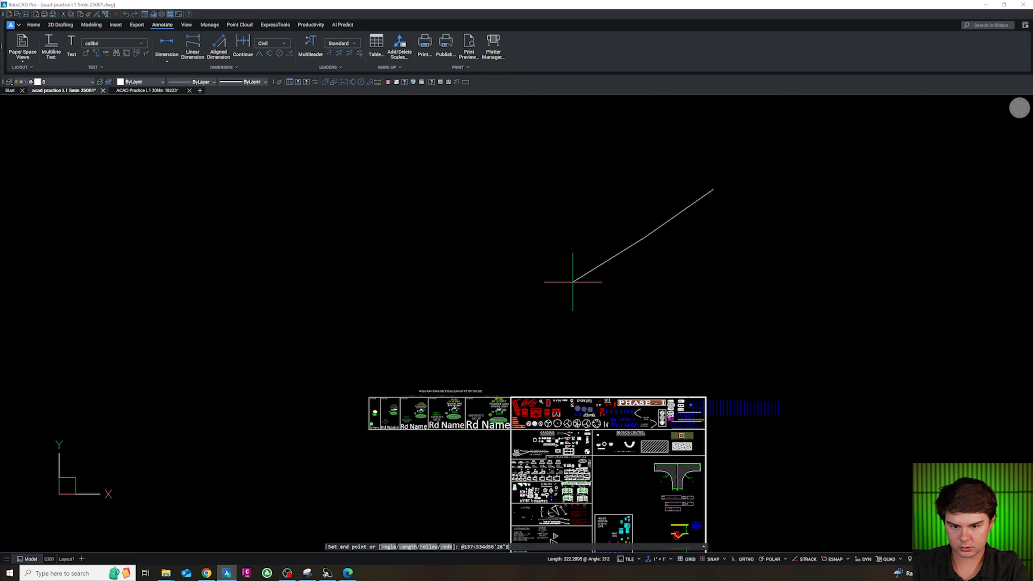
pyautogui.press('Return')
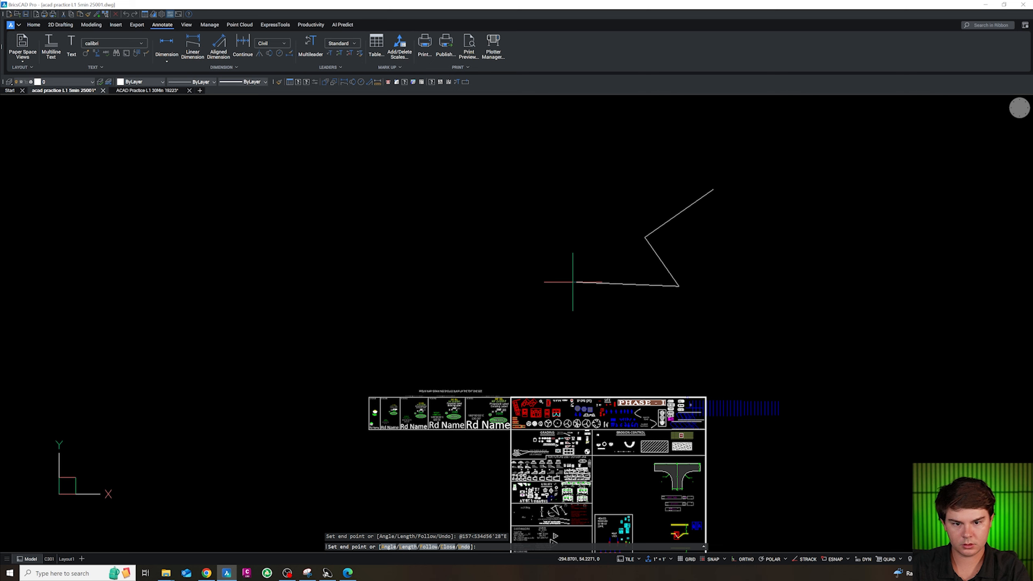
pyautogui.press('Escape')
# Move the two connected boundary lines together up and to the left, into open space away from the detail sheets.
pyautogui.scroll(-3, 599, 284)
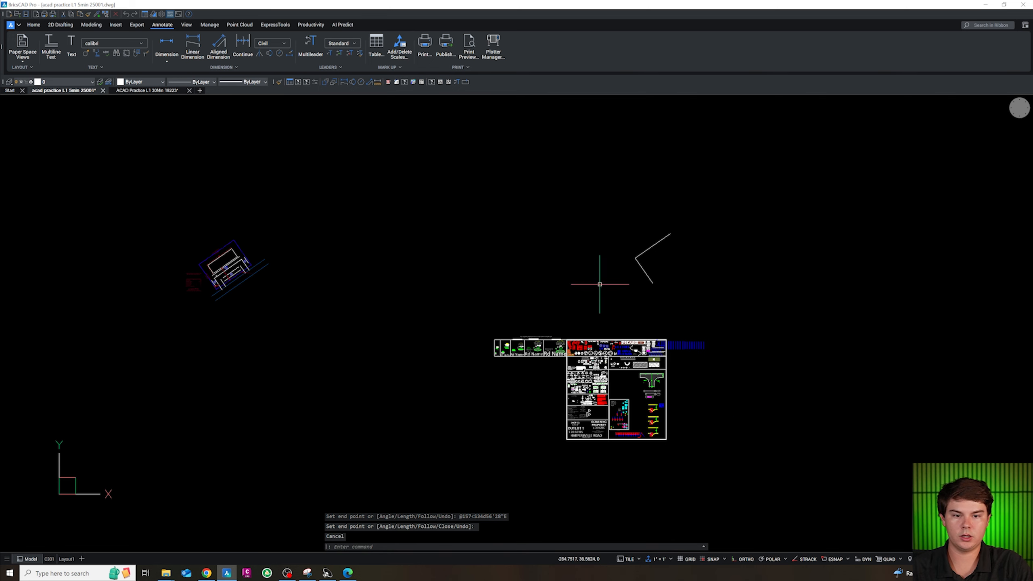
pyautogui.scroll(1, 694, 269)
pyautogui.click(687, 291)
pyautogui.click(585, 217)
pyautogui.write('m')
pyautogui.press('Return')
pyautogui.click(708, 283)
pyautogui.click(624, 236)
pyautogui.scroll(3, 546, 206)
pyautogui.press('Escape')
pyautogui.press('Escape')
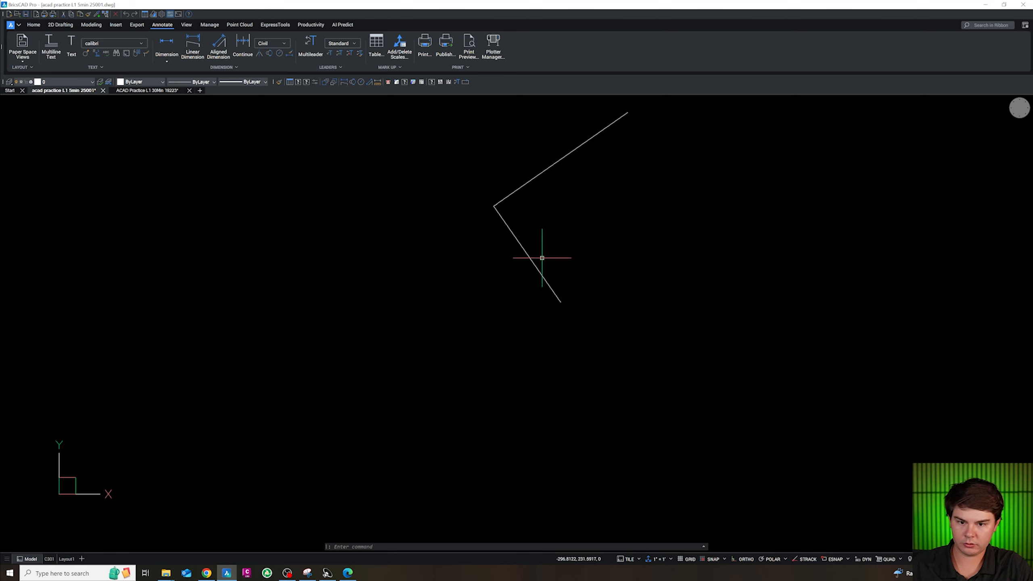
# Align the UCS with the boundary lines and draw a polyline from the 157 ft line's lower endpoint, parallel to the 219 ft line.
pyautogui.press('shift')
pyautogui.press('Escape')
pyautogui.press('Escape')
pyautogui.write('pl')
pyautogui.press('Return')
pyautogui.write('end')
pyautogui.press('Return')
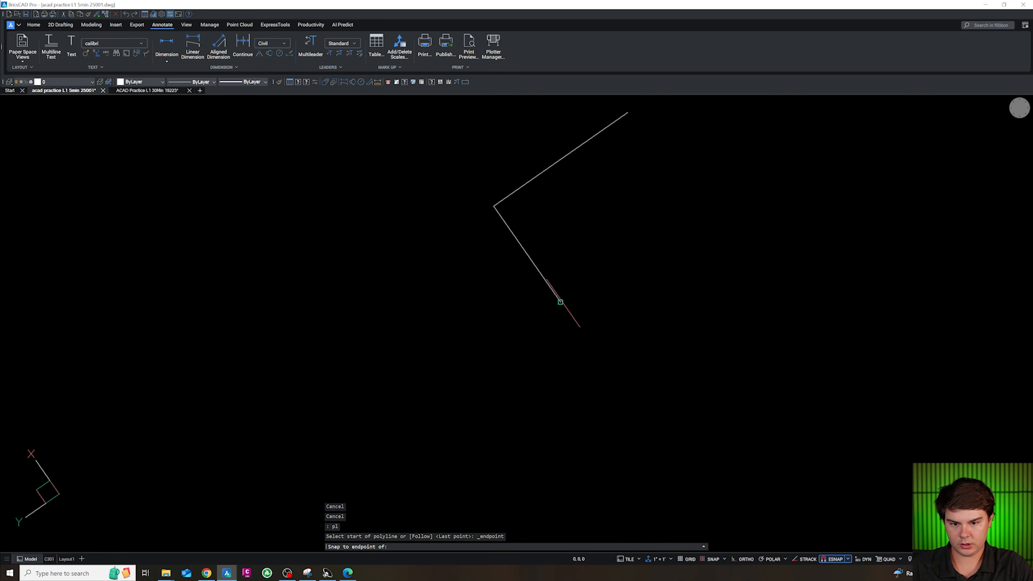
pyautogui.click(561, 301)
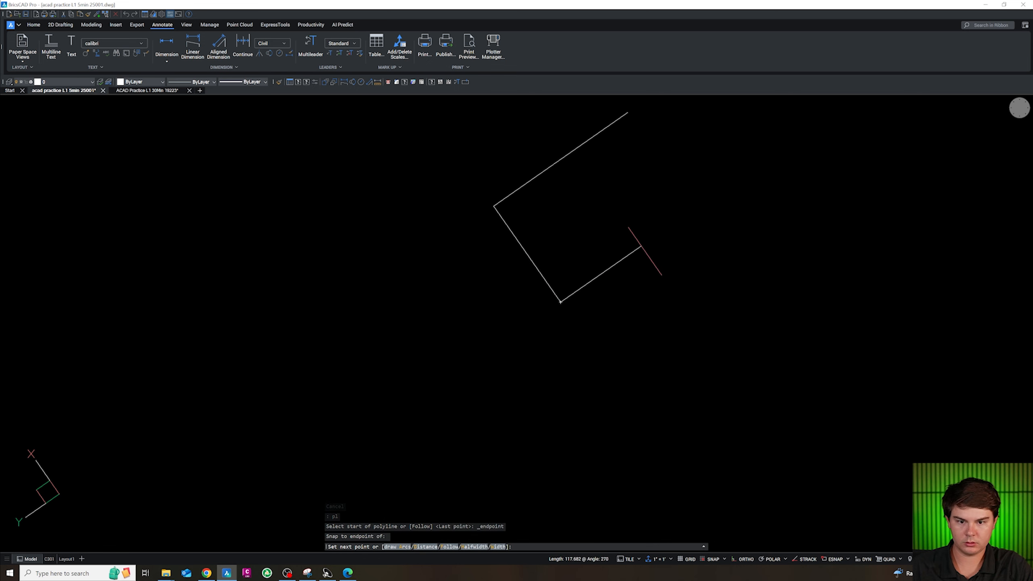
pyautogui.click(652, 239)
pyautogui.press('Escape')
# Draw a polyline from the 219 ft line's free endpoint, parallel to the 157 ft side, stopping short of the lower boundary.
pyautogui.press('Return')
pyautogui.keyDown('shift'); pyautogui.rightClick(633, 119); pyautogui.keyUp('shift')
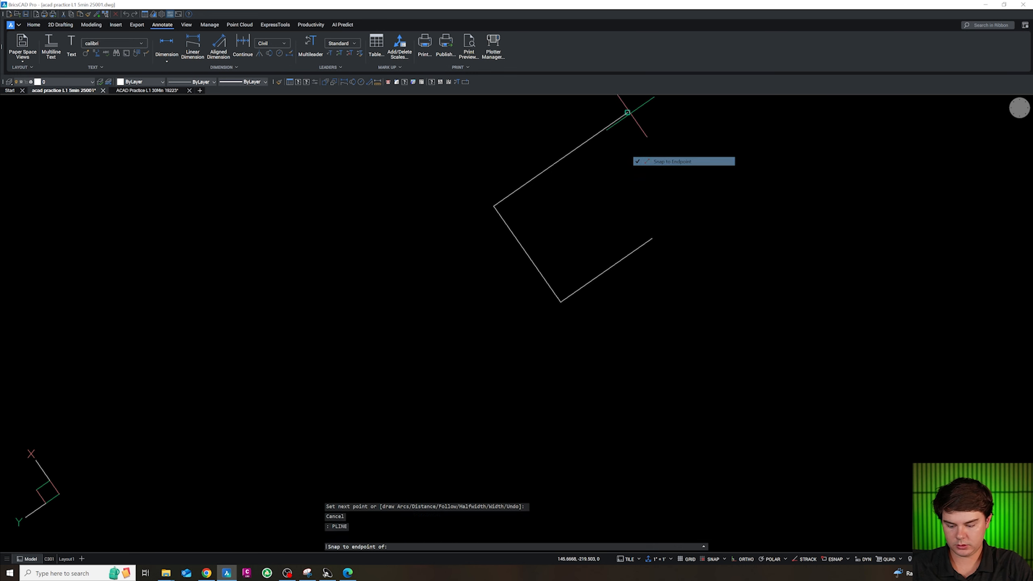
pyautogui.click(651, 161)
pyautogui.click(628, 113)
pyautogui.press('Escape')
pyautogui.press('Escape')
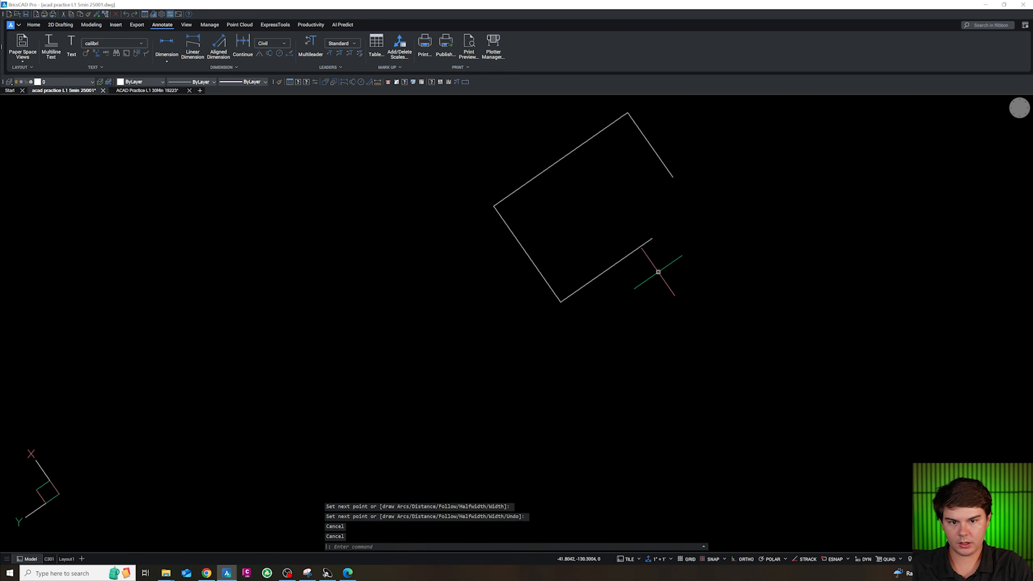
# Fillet the two open polylines with radius 0 so they meet and close the boundary rectangle.
pyautogui.write('f')
pyautogui.press('Return')
pyautogui.write('r')
pyautogui.press('Return')
pyautogui.write('0')
pyautogui.press('Return')
pyautogui.click(663, 164)
pyautogui.click(667, 169)
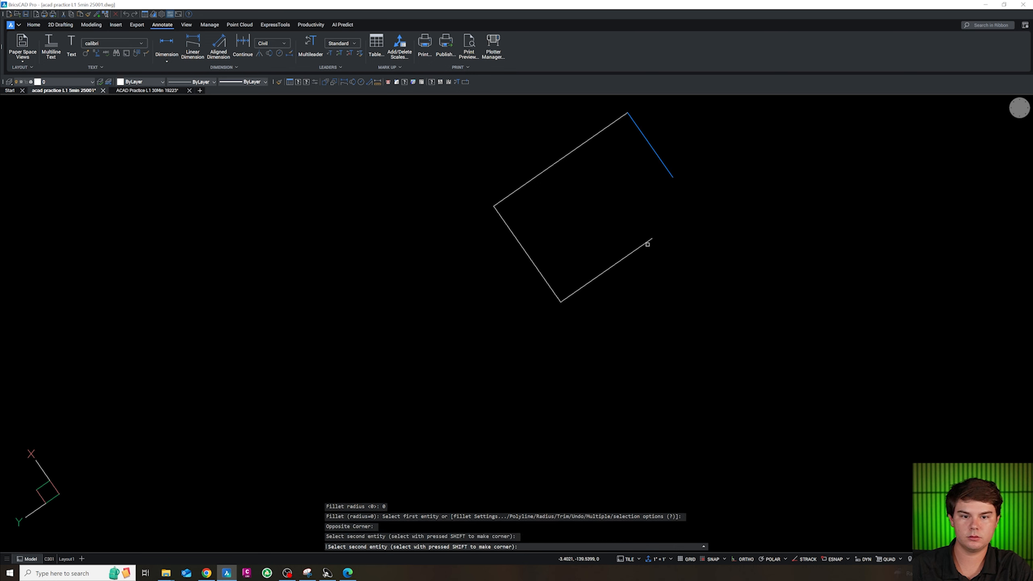
pyautogui.click(646, 243)
pyautogui.press('Escape')
pyautogui.press('Escape')
# Explode the joined polyline of the lower and far side boundaries into separate lines.
pyautogui.click(740, 342)
pyautogui.press('Escape')
pyautogui.click(649, 161)
pyautogui.write('ex')
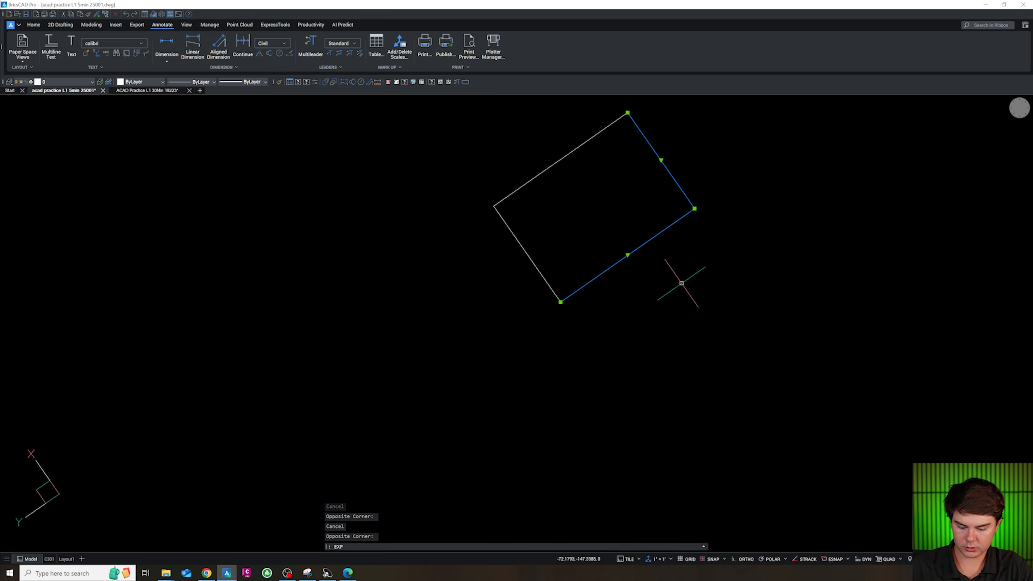
pyautogui.write('plo')
pyautogui.press('Return')
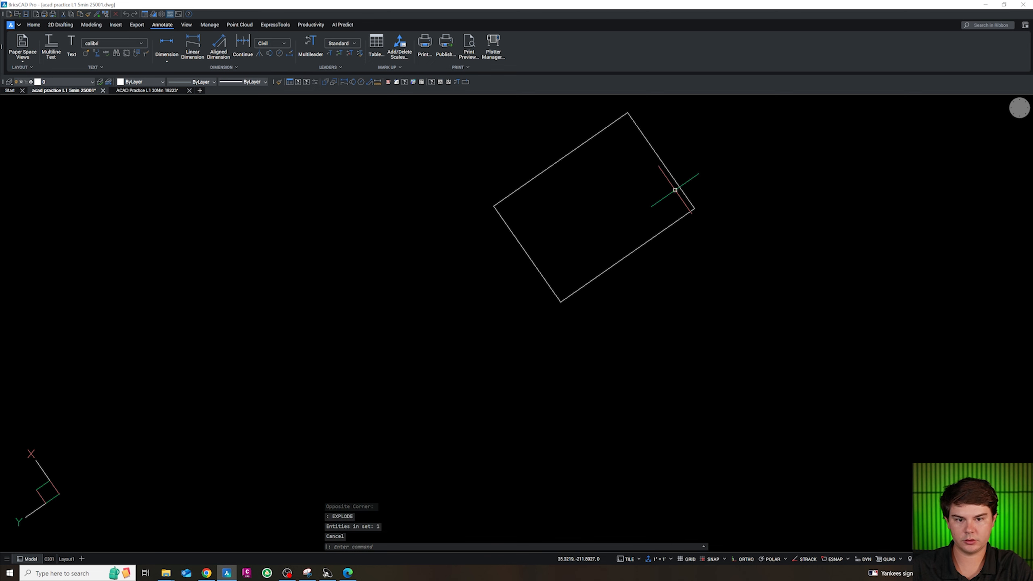
# Put all four boundary lines on the CA-PROP-LINE layer.
pyautogui.click(762, 318)
pyautogui.click(489, 128)
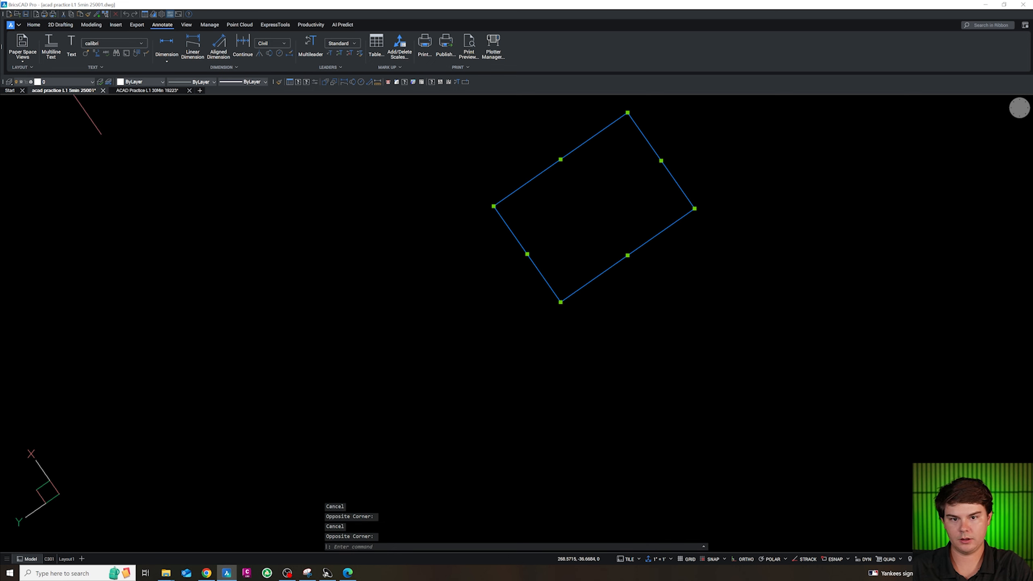
pyautogui.click(57, 84)
pyautogui.click(67, 108)
pyautogui.press('Escape')
pyautogui.scroll(-2, 384, 369)
pyautogui.scroll(2, 575, 256)
pyautogui.press('Escape')
pyautogui.press('Escape')
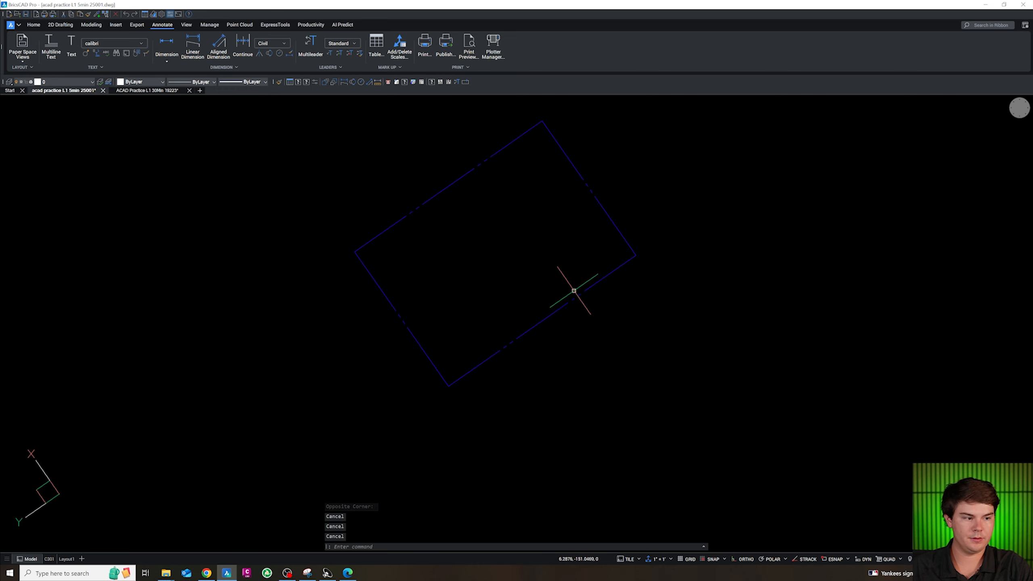
# Offset the lower long property line 11 ft inward.
pyautogui.scroll(-2, 553, 313)
pyautogui.scroll(2, 543, 321)
pyautogui.press('Escape')
pyautogui.scroll(2, 535, 322)
pyautogui.click(538, 323)
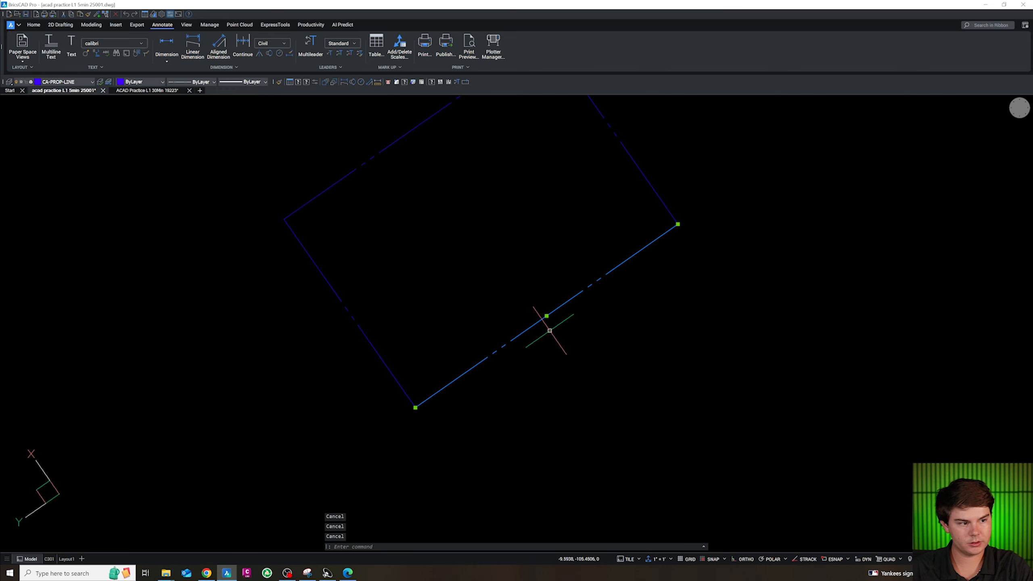
pyautogui.write('o')
pyautogui.press('Return')
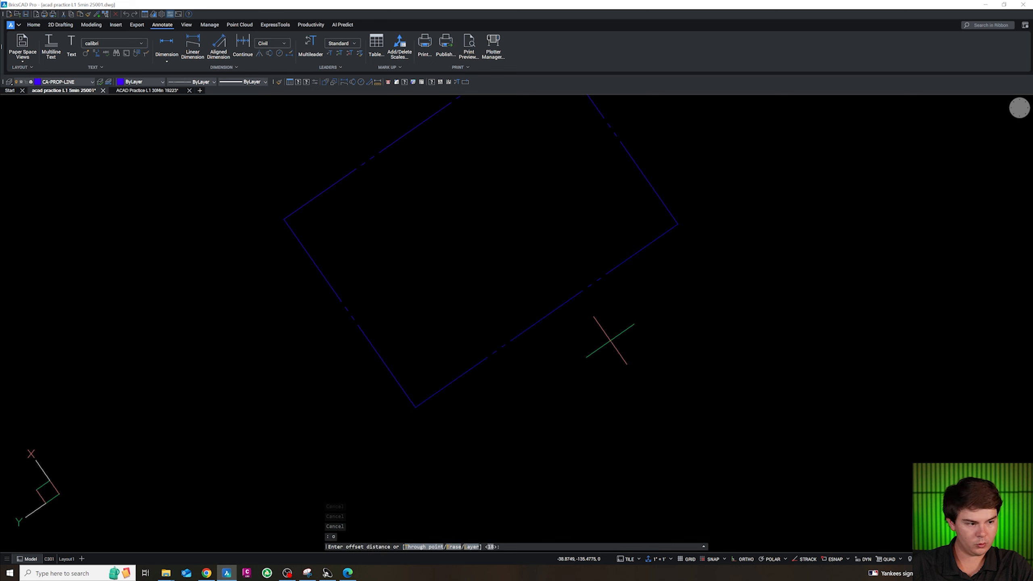
pyautogui.click(527, 290)
pyautogui.press('Escape')
# Place the line offset from the lower property line on layer 0.
pyautogui.click(528, 308)
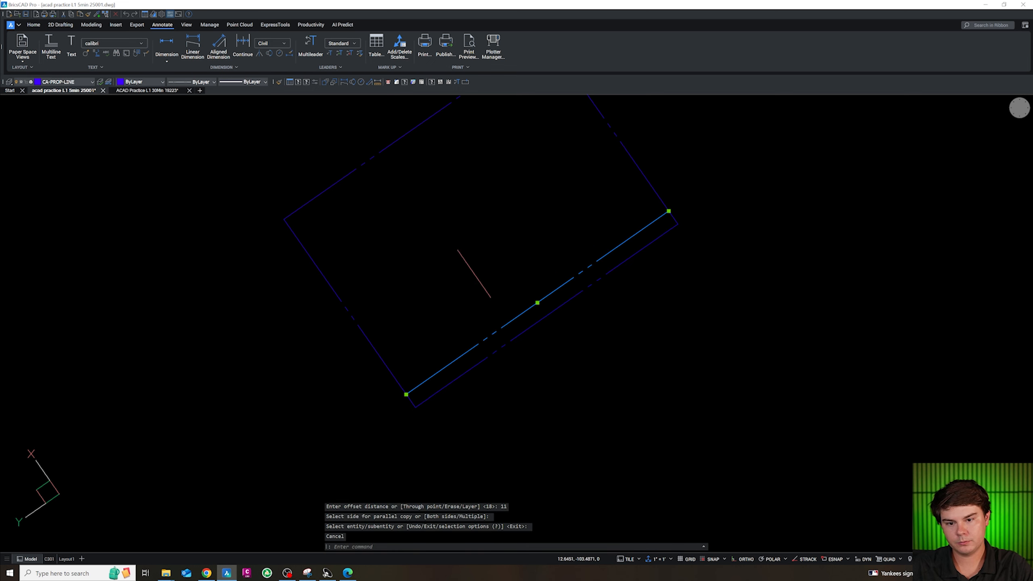
pyautogui.click(65, 82)
pyautogui.click(57, 90)
pyautogui.press('Escape')
pyautogui.press('Escape')
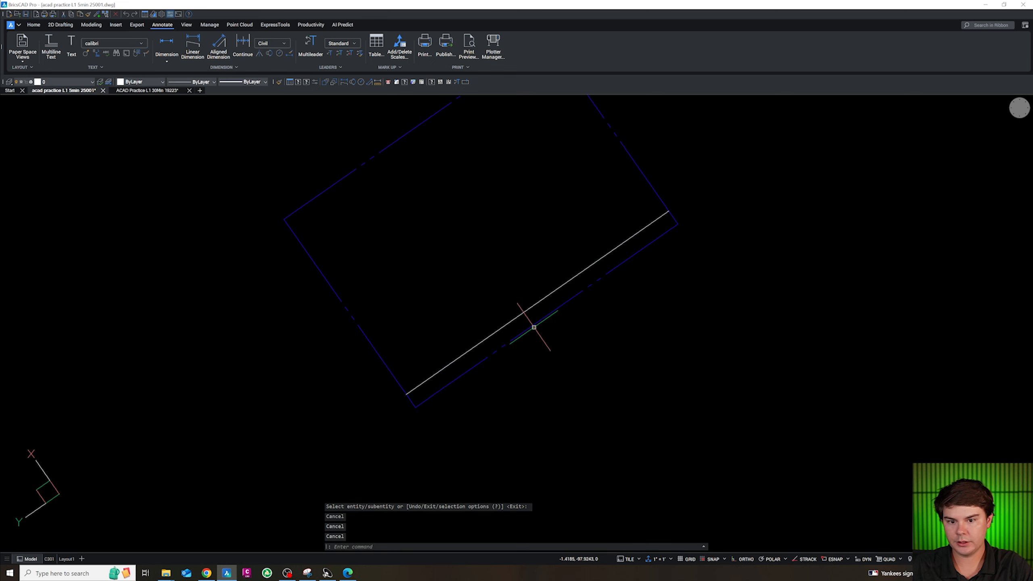
# Offset the solid curb line 18 ft further into the site for the first parking row.
pyautogui.write('o')
pyautogui.press('Return')
pyautogui.write('1')
pyautogui.press('Return')
pyautogui.click(496, 277)
pyautogui.press('Escape')
pyautogui.press('Escape')
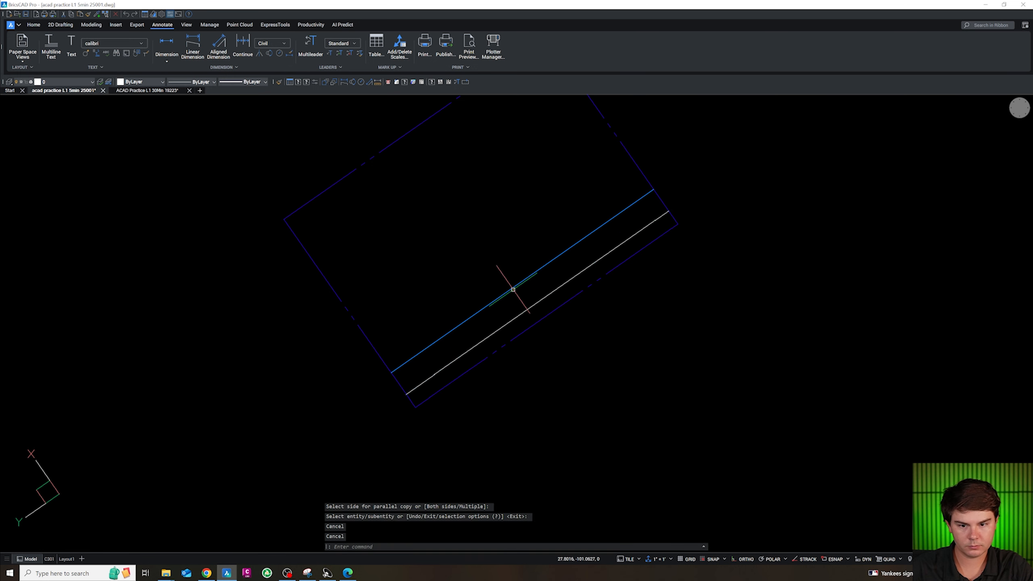
# Offset the first parking row's inner line 24 ft further into the site for the drive aisle.
pyautogui.write('o')
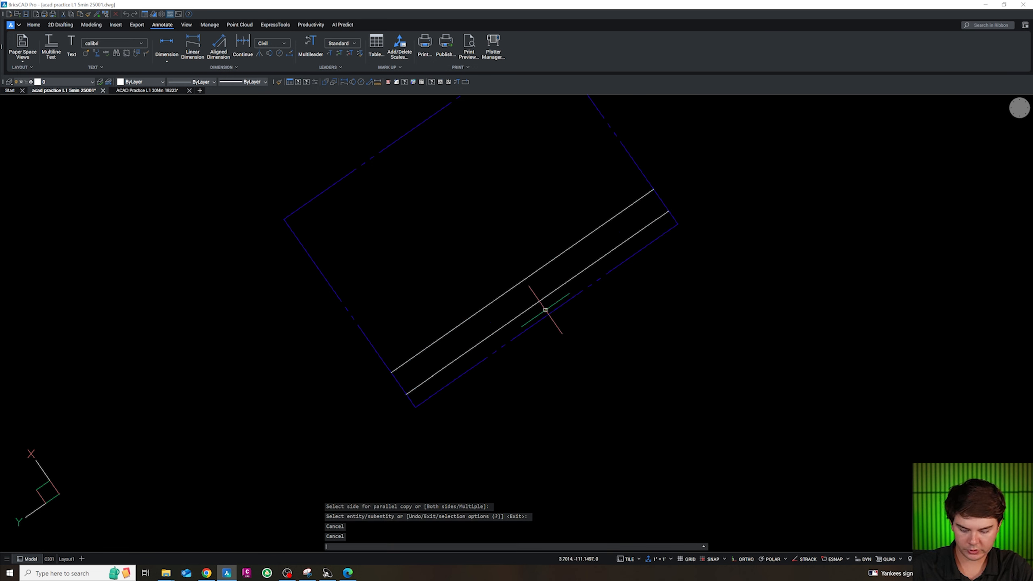
pyautogui.press('Return')
pyautogui.write('24')
pyautogui.press('Return')
pyautogui.click(488, 269)
pyautogui.press('Escape')
pyautogui.press('Escape')
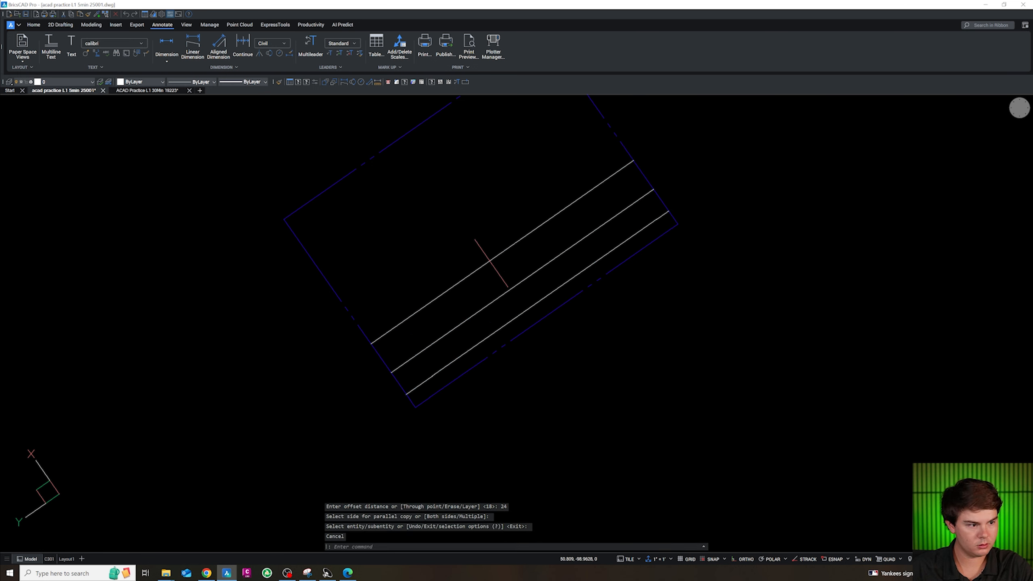
# Offset the drive aisle's far line 18 ft inward for the second parking row.
pyautogui.write('o')
pyautogui.press('Return')
pyautogui.write('18')
pyautogui.press('Return')
pyautogui.click(464, 236)
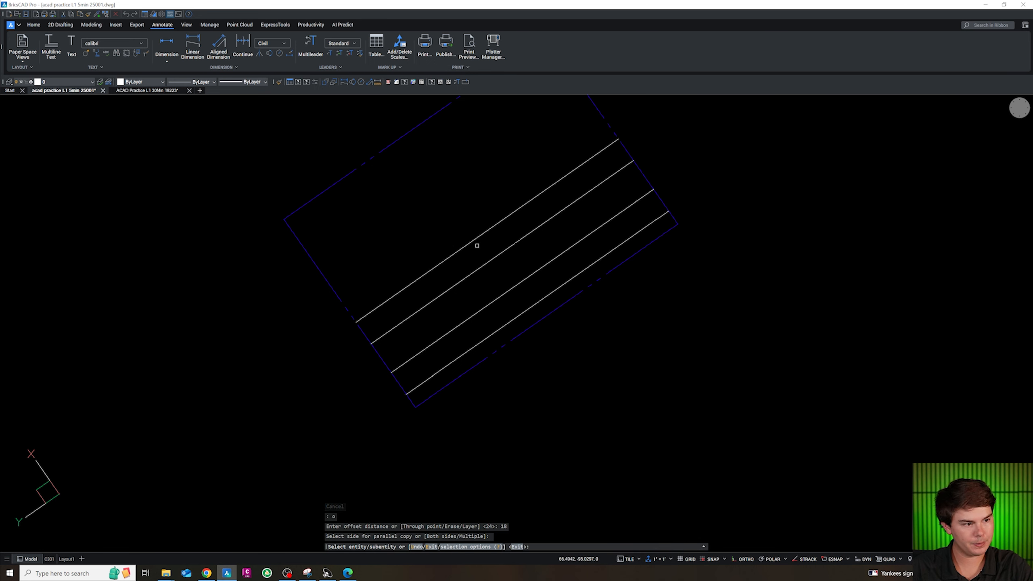
pyautogui.press('Escape')
pyautogui.press('Escape')
pyautogui.press('Escape')
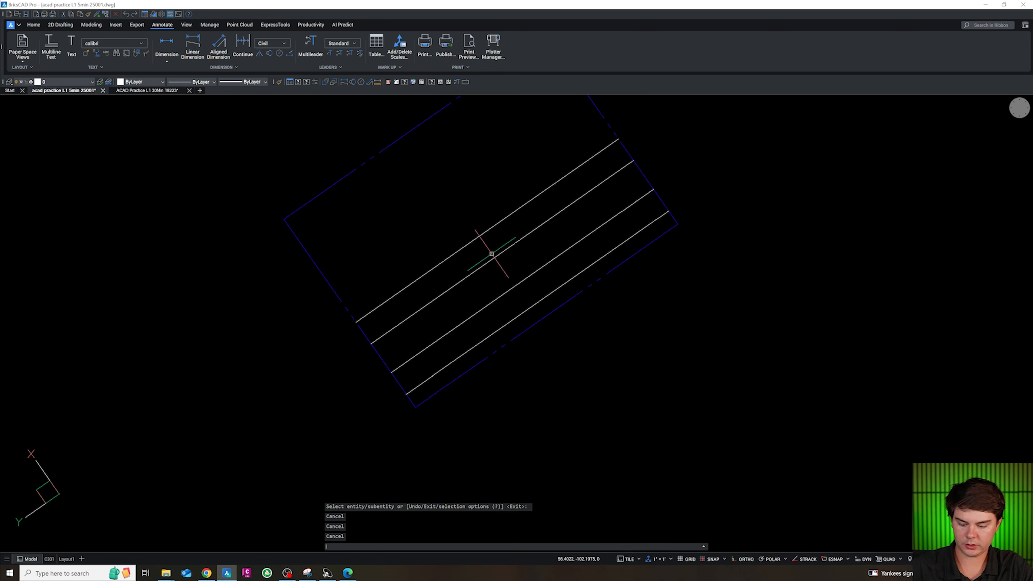
# Offset the second parking row's inner line 6 ft further inward for the sidewalk.
pyautogui.write('o')
pyautogui.press('Return')
pyautogui.write('6')
pyautogui.press('Return')
pyautogui.click(474, 240)
pyautogui.click(457, 221)
pyautogui.press('Escape')
pyautogui.press('Escape')
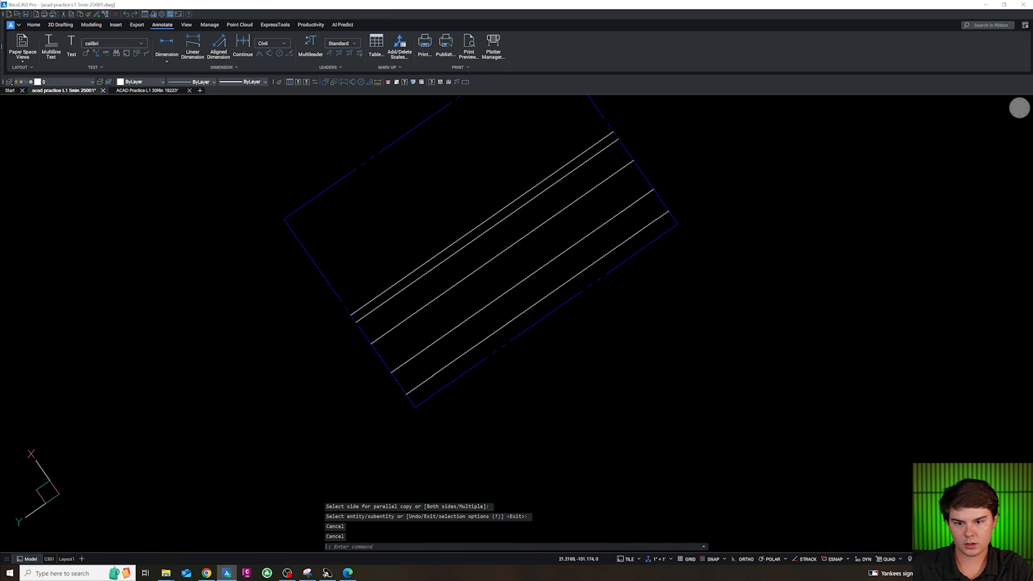
# Change the two lines bounding the 24 ft drive aisle to a dashed linetype.
pyautogui.click(519, 254)
pyautogui.click(490, 300)
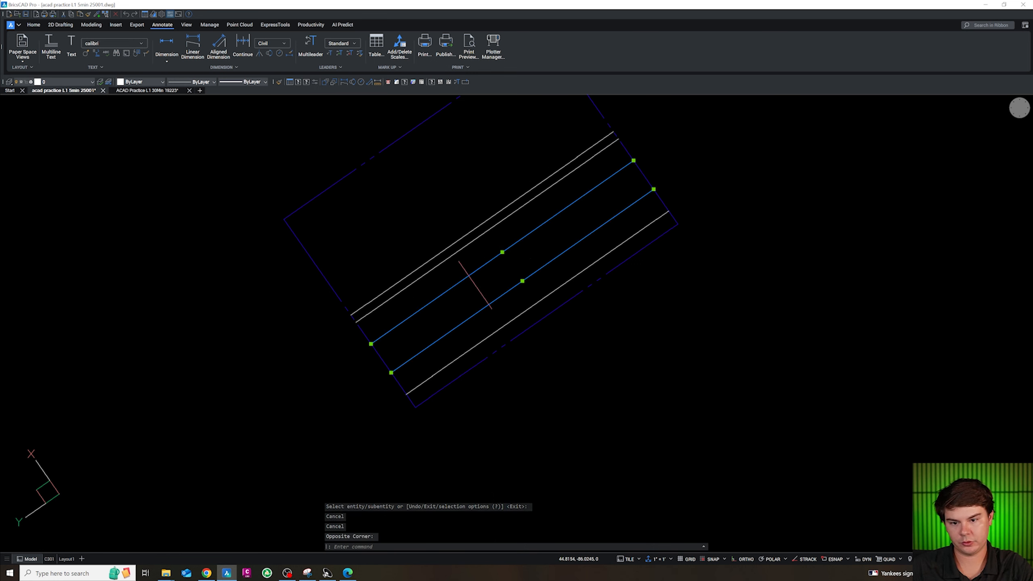
pyautogui.click(137, 83)
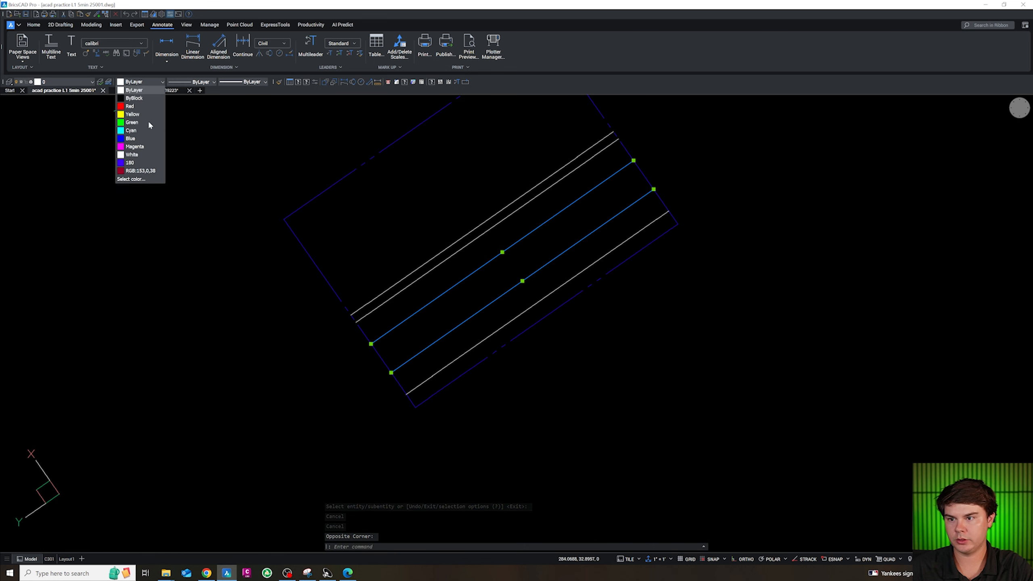
pyautogui.click(180, 83)
pyautogui.click(187, 179)
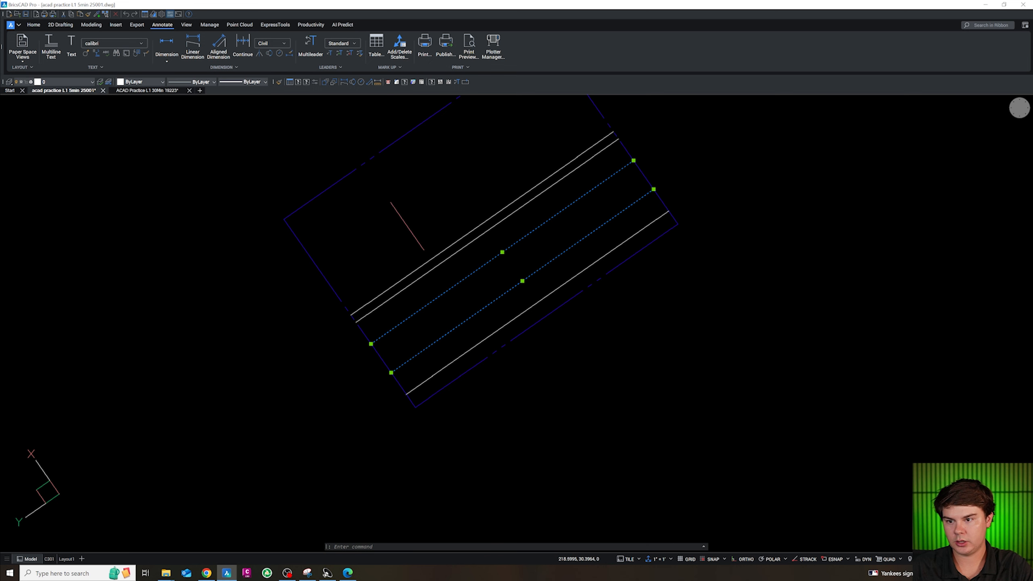
pyautogui.press('Escape')
pyautogui.press('Escape')
# Offset the 157 ft side property line 6 ft inward.
pyautogui.scroll(2, 471, 368)
pyautogui.press('Escape')
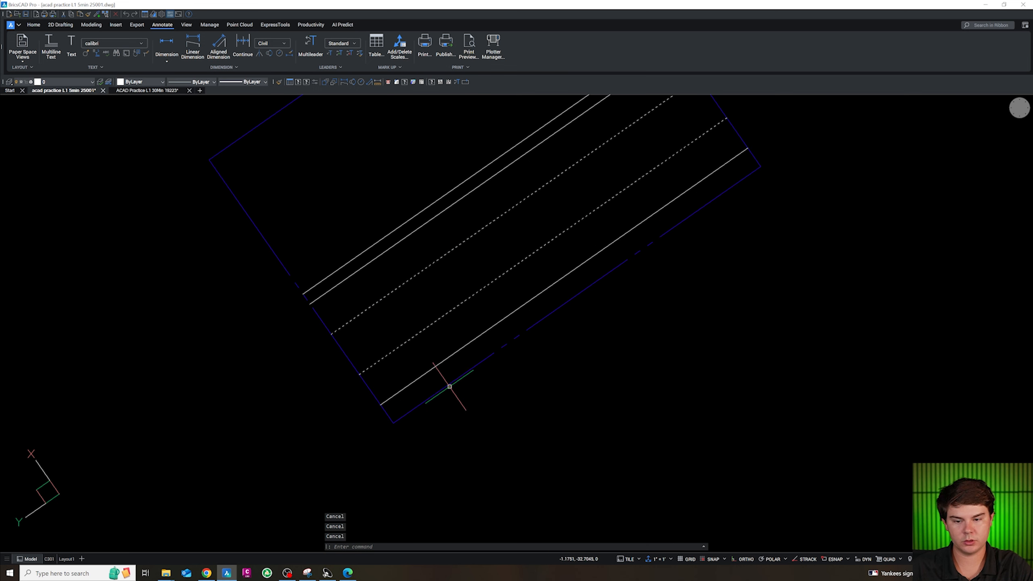
pyautogui.click(366, 383)
pyautogui.write('o')
pyautogui.press('Return')
pyautogui.write('6')
pyautogui.press('Return')
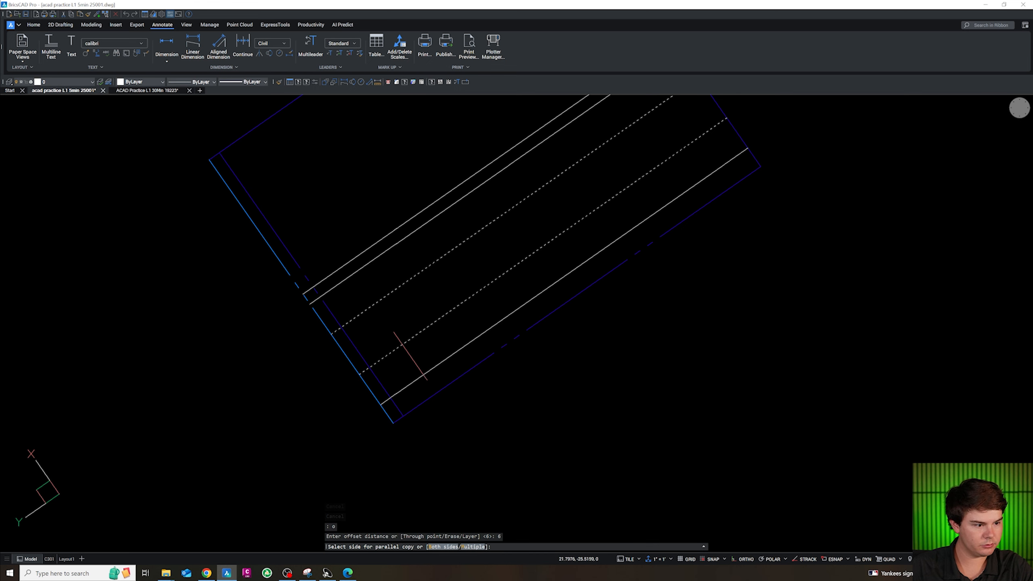
pyautogui.click(426, 345)
pyautogui.press('Escape')
# Match the lower dashed aisle line and the 6 ft side offset line to the properties of the solid layer 0 lines.
pyautogui.click(368, 368)
pyautogui.click(394, 387)
pyautogui.write('cg')
pyautogui.press('Return')
pyautogui.click(427, 373)
pyautogui.click(381, 382)
pyautogui.write('cg')
pyautogui.press('Return')
pyautogui.click(417, 380)
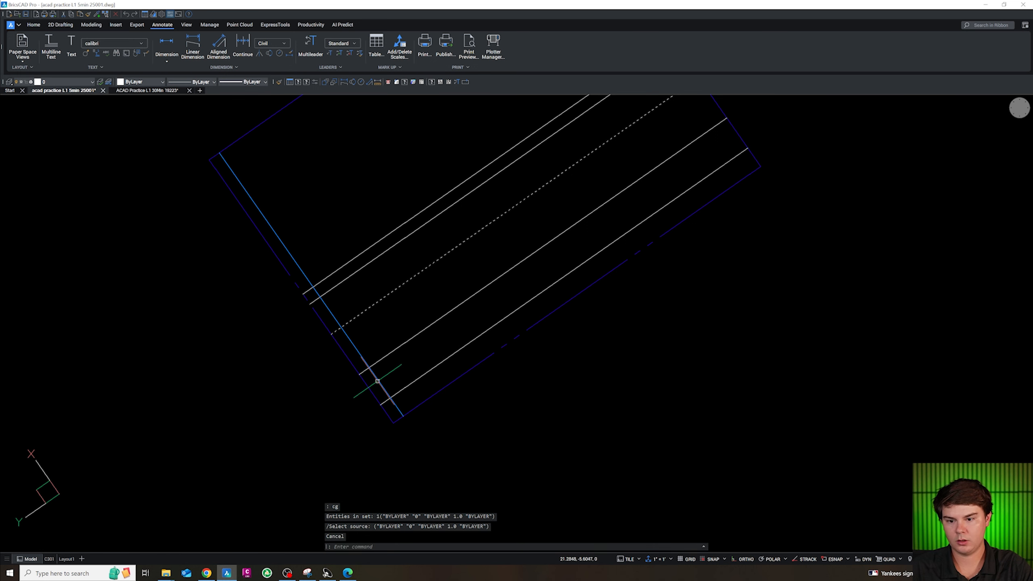
# Offset the solid side line 18 ft into the site for the side parking row and select the new line.
pyautogui.write('o')
pyautogui.press('Return')
pyautogui.write('18')
pyautogui.press('Return')
pyautogui.click(404, 360)
pyautogui.press('Escape')
pyautogui.click(405, 355)
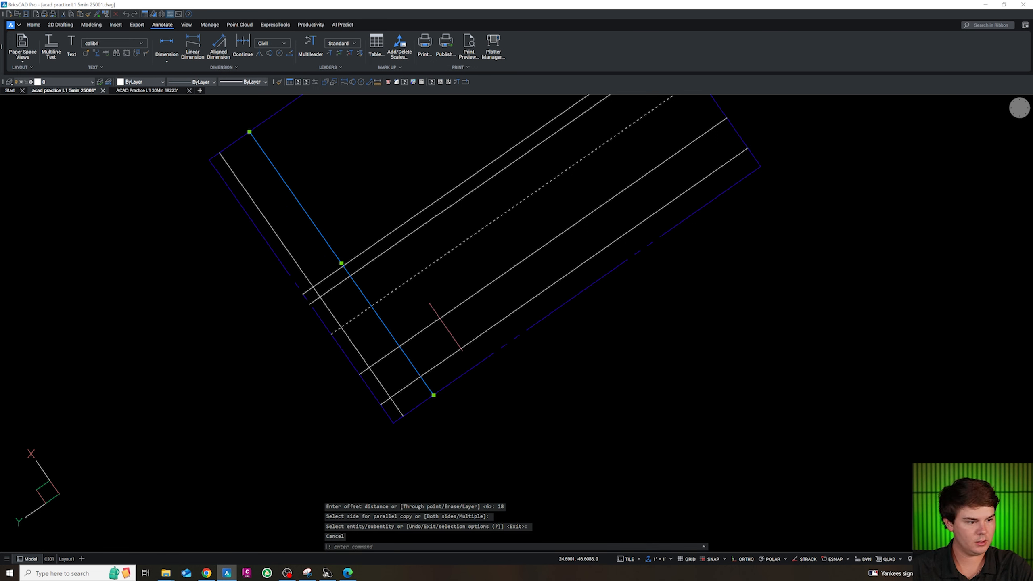
# Offset the selected 18 ft parking line another 24 ft into the site for the side drive aisle.
pyautogui.write('o')
pyautogui.press('Return')
pyautogui.write('24')
pyautogui.press('Return')
pyautogui.click(468, 320)
pyautogui.press('Escape')
pyautogui.press('Escape')
pyautogui.press('Escape')
pyautogui.press('Escape')
# Match the two side drive aisle lines to the properties of the long dashed aisle line.
pyautogui.click(465, 330)
pyautogui.click(448, 344)
pyautogui.click(428, 353)
pyautogui.click(413, 370)
pyautogui.write('cg')
pyautogui.press('Return')
pyautogui.click(438, 261)
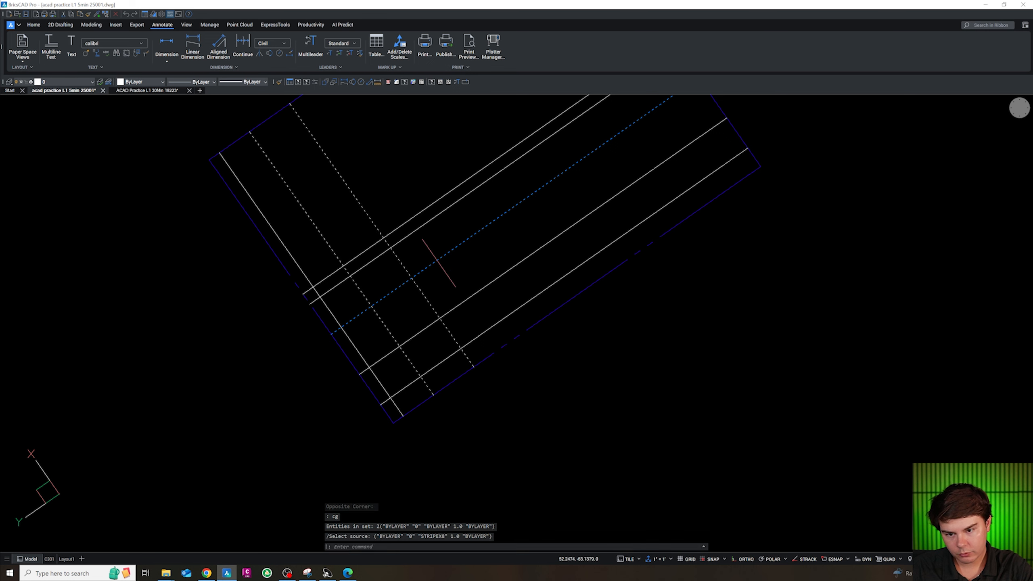
pyautogui.press('Escape')
pyautogui.press('Escape')
# Match the solid lower line of the long drive aisle to the dashed aisle line's properties.
pyautogui.click(460, 303)
pyautogui.write('cg')
pyautogui.press('Return')
pyautogui.click(433, 305)
pyautogui.press('Escape')
pyautogui.press('Escape')
pyautogui.press('Escape')
# Fillet the outer and inner corners between the long and side dashed aisle lines with radius 0.
pyautogui.scroll(-2, 403, 324)
pyautogui.scroll(2, 422, 312)
pyautogui.write('f')
pyautogui.press('Return')
pyautogui.write('r')
pyautogui.press('Return')
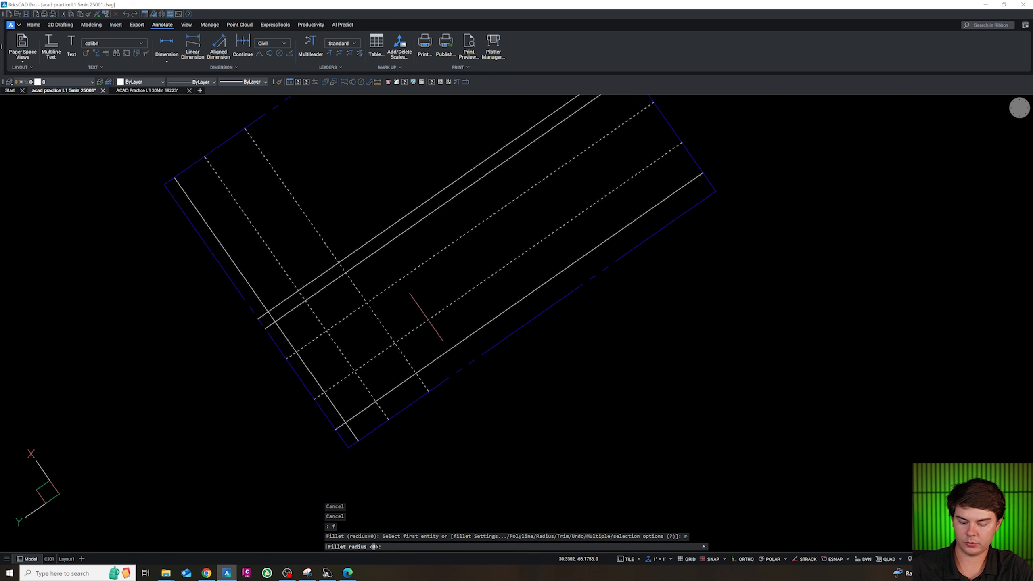
pyautogui.write('0')
pyautogui.press('Return')
pyautogui.click(334, 345)
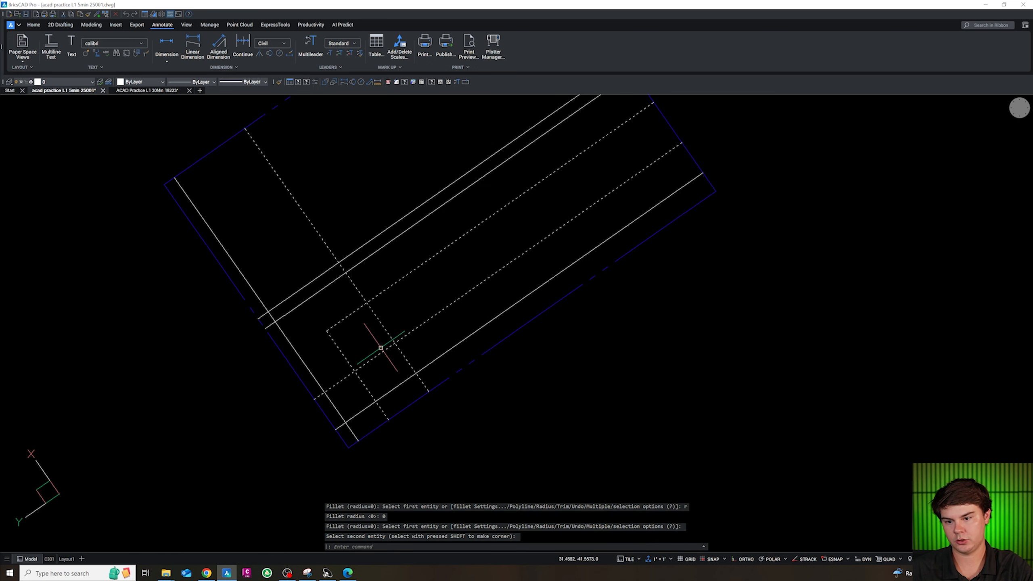
pyautogui.click(402, 338)
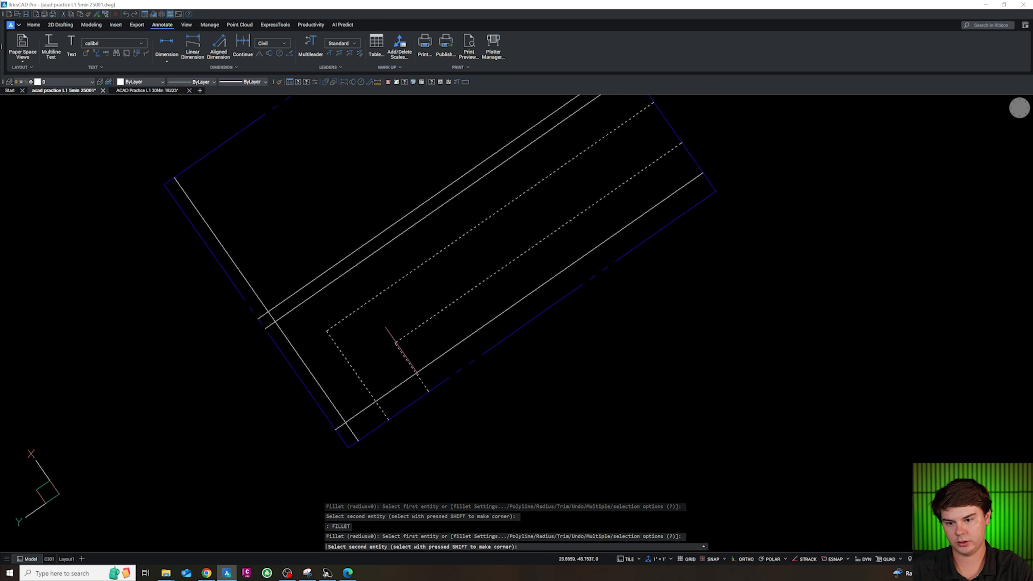
# Trim the solid front parking line where it crosses the side drive aisle.
pyautogui.press('Escape')
pyautogui.press('Escape')
pyautogui.write('tr')
pyautogui.press('Return')
pyautogui.press('Escape')
pyautogui.press('Escape')
pyautogui.press('Escape')
pyautogui.press('Escape')
pyautogui.scroll(-3, 406, 390)
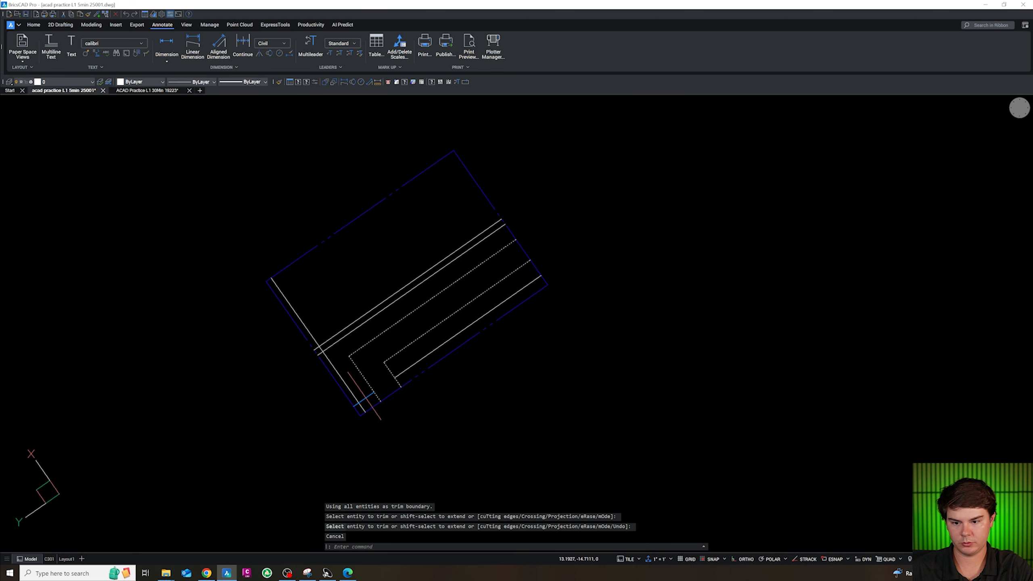
pyautogui.scroll(3, 369, 411)
pyautogui.scroll(-2, 405, 441)
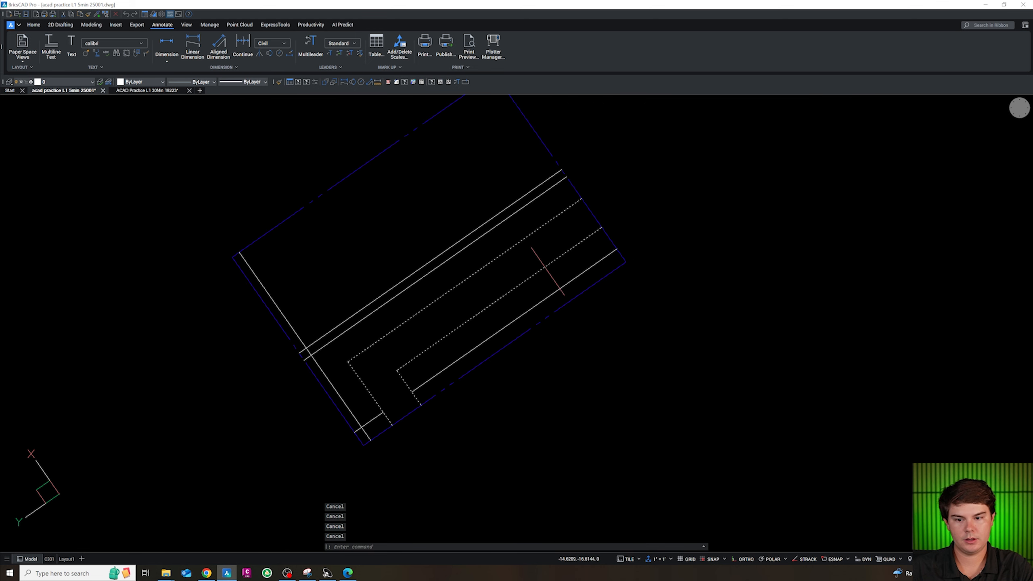
# Offset the opposite side property line 6 ft into the site.
pyautogui.scroll(5, 548, 271)
pyautogui.click(647, 234)
pyautogui.write('o')
pyautogui.press('Return')
pyautogui.write('6')
pyautogui.press('Return')
pyautogui.click(608, 247)
pyautogui.press('Escape')
pyautogui.press('Escape')
# Match the new 6 ft offset line to the properties of the solid front parking line.
pyautogui.click(619, 228)
pyautogui.write('ma')
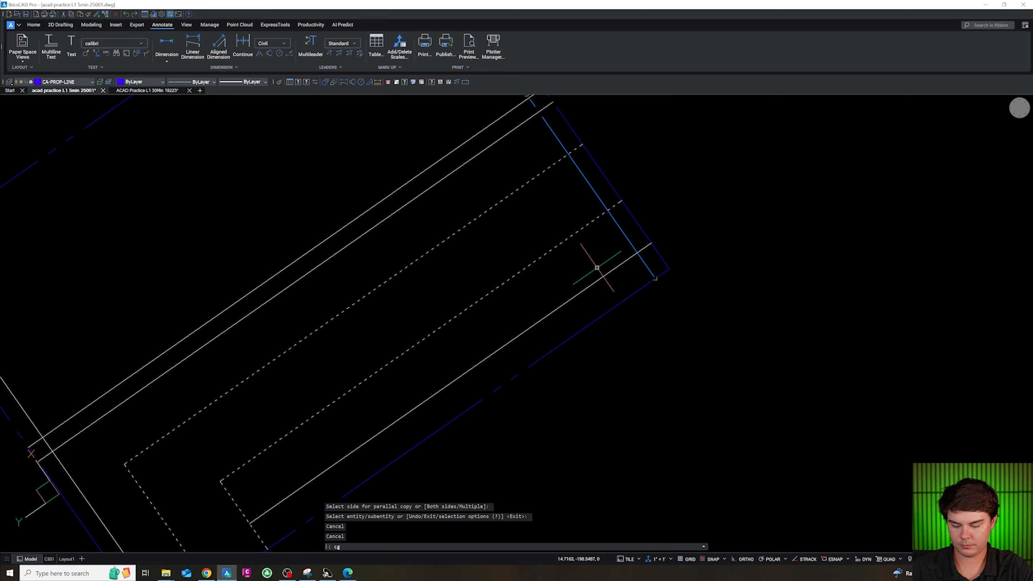
pyautogui.press('Return')
pyautogui.click(599, 277)
# Offset the opposite side's solid 6 ft line 18 ft into the site for its parking row.
pyautogui.write('o')
pyautogui.press('Return')
pyautogui.click(626, 236)
pyautogui.click(595, 255)
pyautogui.press('Escape')
# Offset the new 18 ft parking line 24 ft further into the site for the second side drive aisle.
pyautogui.click(582, 264)
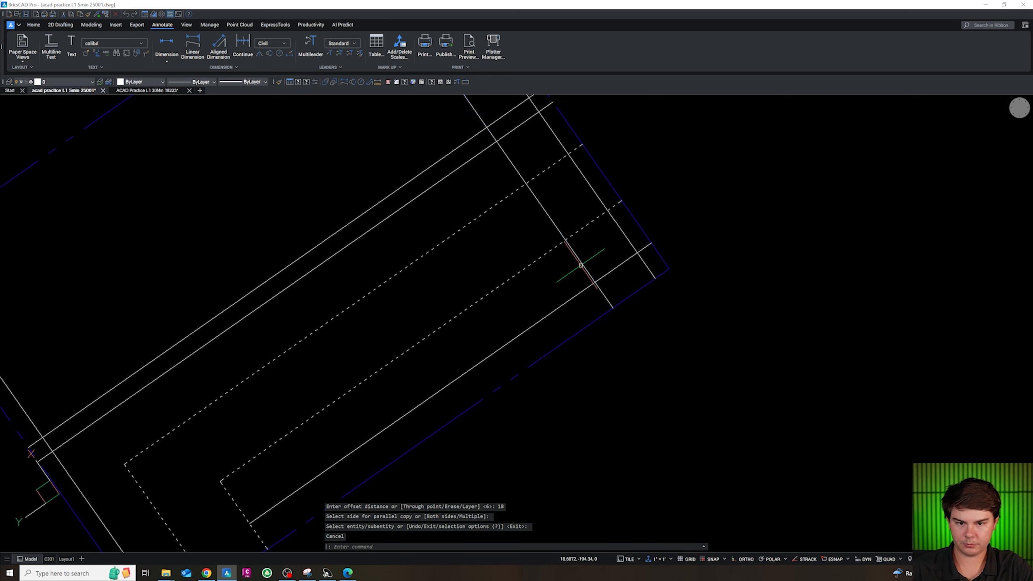
pyautogui.write('o')
pyautogui.press('Return')
pyautogui.press('Return')
pyautogui.click(582, 263)
pyautogui.click(577, 272)
pyautogui.press('Escape')
pyautogui.press('Escape')
pyautogui.press('Escape')
# Match both lines of the second side drive aisle to the dashed aisle line's properties.
pyautogui.click(584, 263)
pyautogui.click(572, 273)
pyautogui.click(544, 291)
pyautogui.click(519, 307)
pyautogui.write('cg')
pyautogui.press('Return')
pyautogui.click(532, 261)
pyautogui.press('Escape')
# Fillet the outer and inner corners of the second side aisle and the long aisle with radius 0.
pyautogui.write('f')
pyautogui.press('Return')
pyautogui.write('r')
pyautogui.press('Return')
pyautogui.write('0')
pyautogui.press('Return')
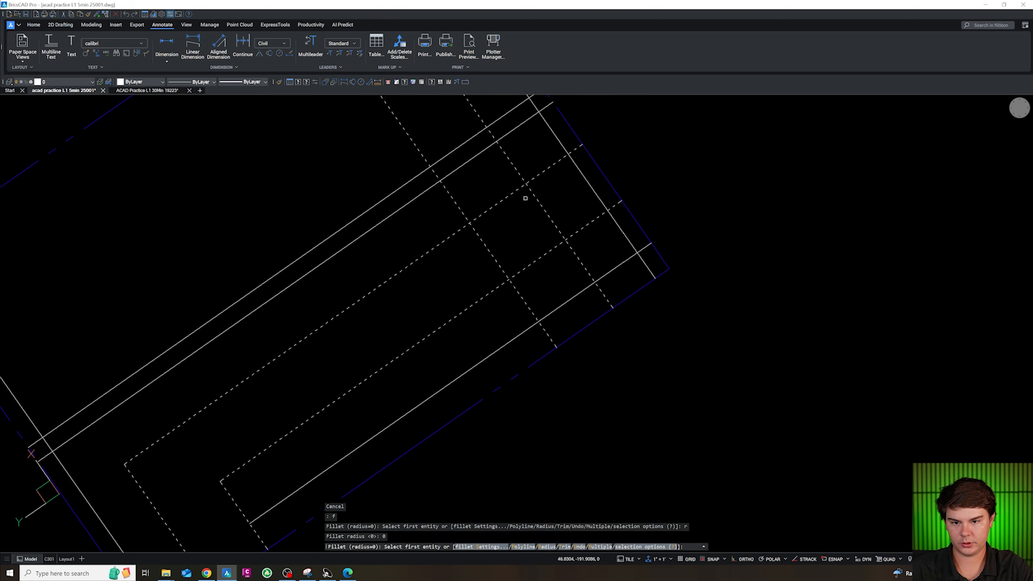
pyautogui.click(516, 188)
pyautogui.click(534, 197)
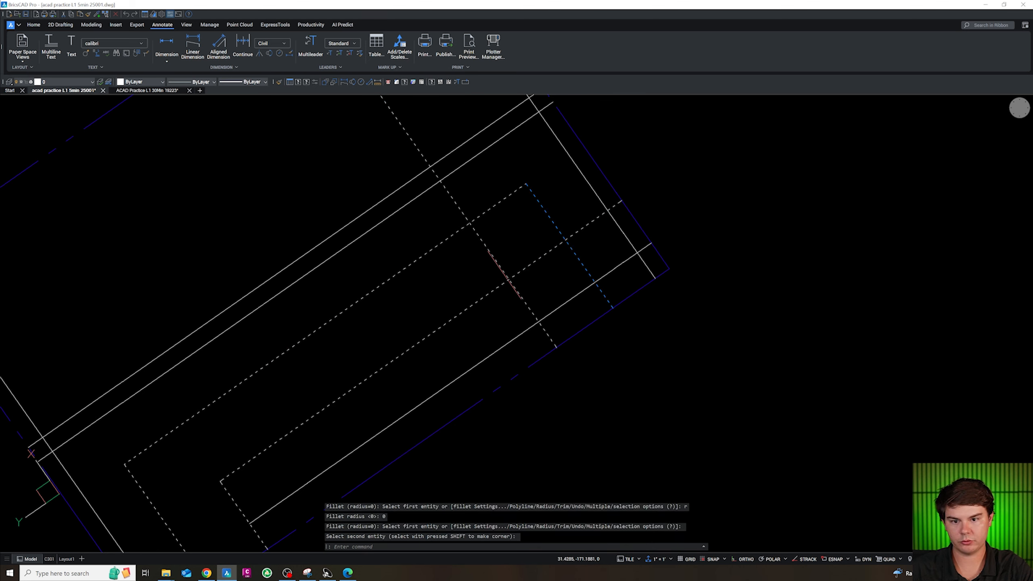
pyautogui.press('Return')
pyautogui.click(490, 291)
pyautogui.click(513, 287)
pyautogui.scroll(-3, 509, 289)
pyautogui.scroll(3, 509, 292)
pyautogui.press('Escape')
pyautogui.press('Escape')
pyautogui.press('Escape')
pyautogui.press('Escape')
# Draw a 99 ft polyline parallel to the front parking line, between it and the inner dashed aisle line.
pyautogui.scroll(-2, 556, 238)
pyautogui.write('pl')
pyautogui.press('Return')
pyautogui.click(351, 403)
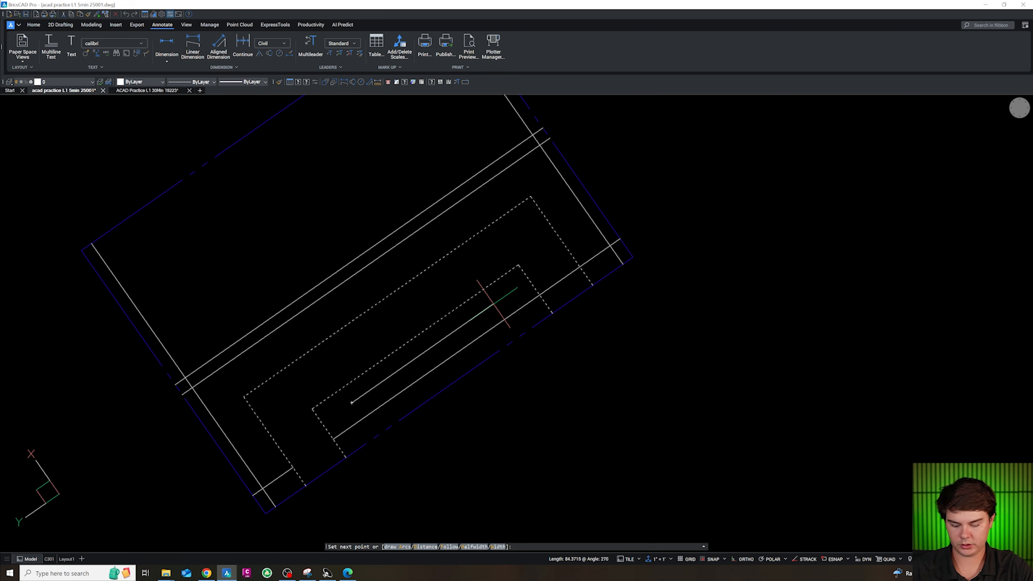
pyautogui.press('Return')
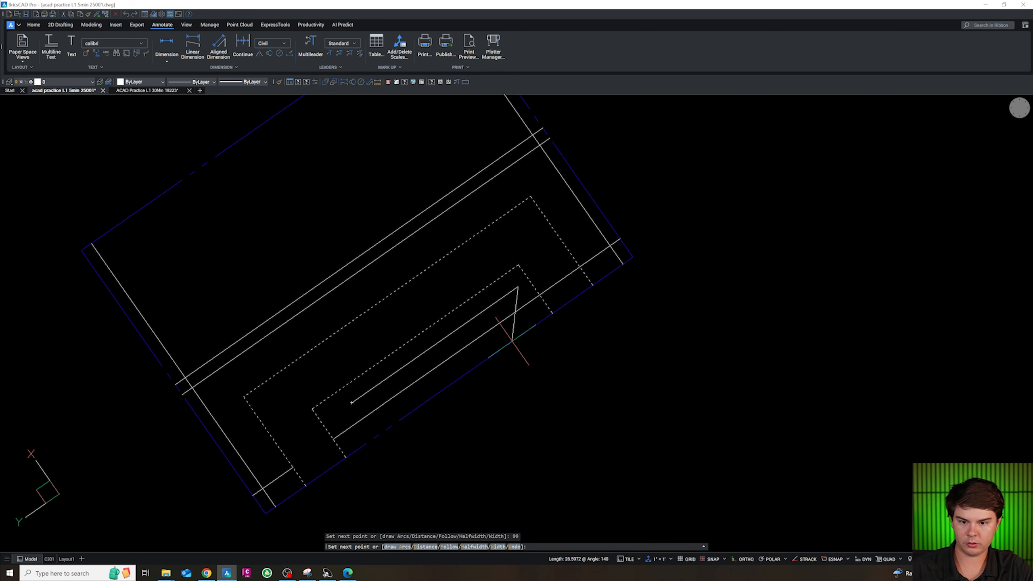
pyautogui.press('Escape')
# Move the 99 ft polyline by its midpoint onto the inner dashed aisle line's midpoint and erase the solid front parking line.
pyautogui.click(474, 317)
pyautogui.write('m')
pyautogui.press('Return')
pyautogui.keyDown('shift'); pyautogui.rightClick(464, 337); pyautogui.keyUp('shift')
pyautogui.click(485, 396)
pyautogui.click(435, 344)
pyautogui.keyDown('shift'); pyautogui.rightClick(435, 346); pyautogui.keyUp('shift')
pyautogui.click(456, 404)
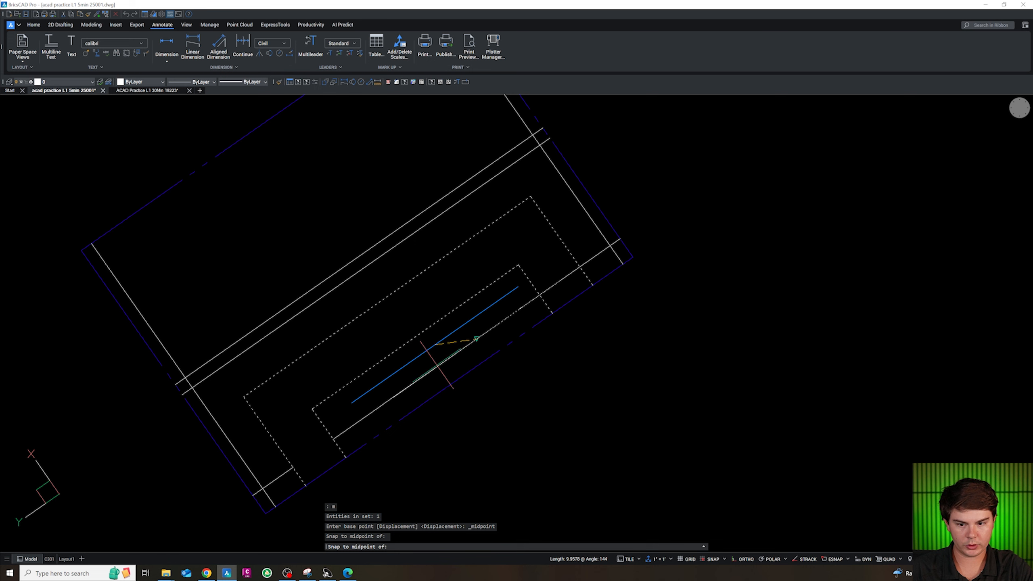
pyautogui.click(421, 335)
pyautogui.press('Escape')
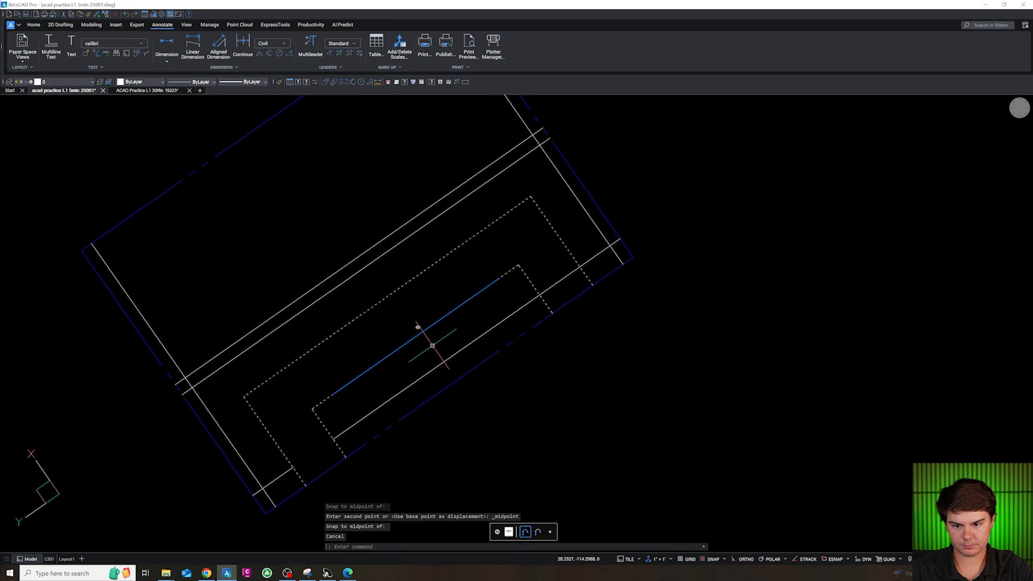
pyautogui.click(443, 365)
pyautogui.press('Delete')
pyautogui.scroll(2, 426, 358)
pyautogui.click(420, 325)
pyautogui.write('o')
pyautogui.press('Return')
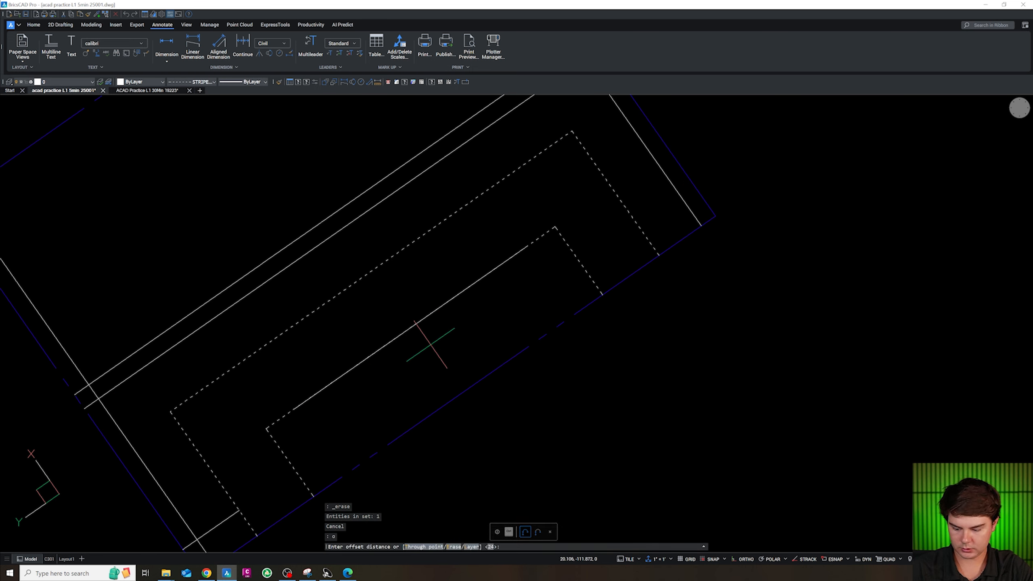
pyautogui.press('Return')
pyautogui.click(438, 351)
pyautogui.press('Escape')
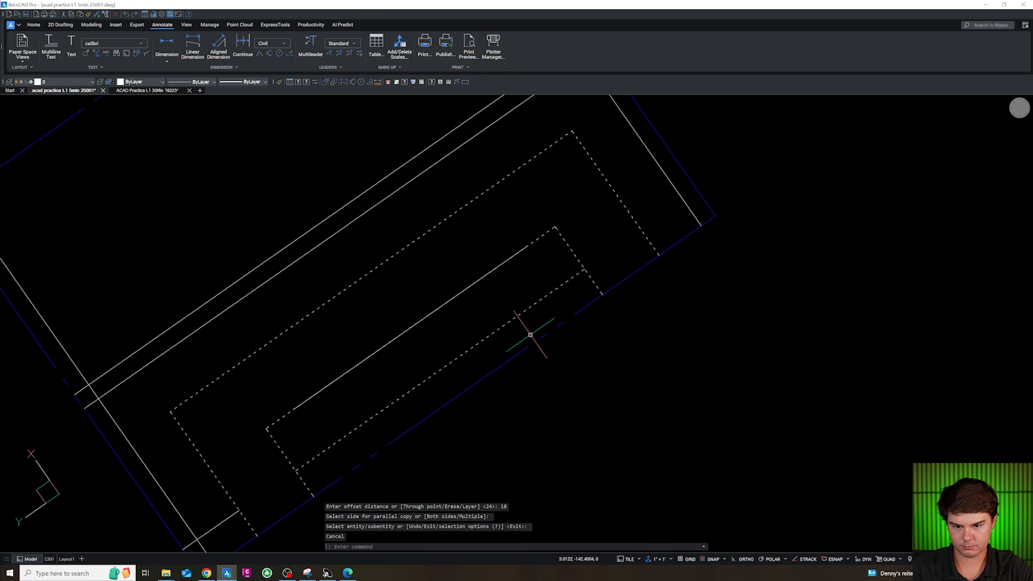
pyautogui.click(531, 334)
pyautogui.click(510, 311)
pyautogui.press('Delete')
# Offset the 99 ft polyline 18 ft toward the front property line and erase the original polyline.
pyautogui.click(479, 279)
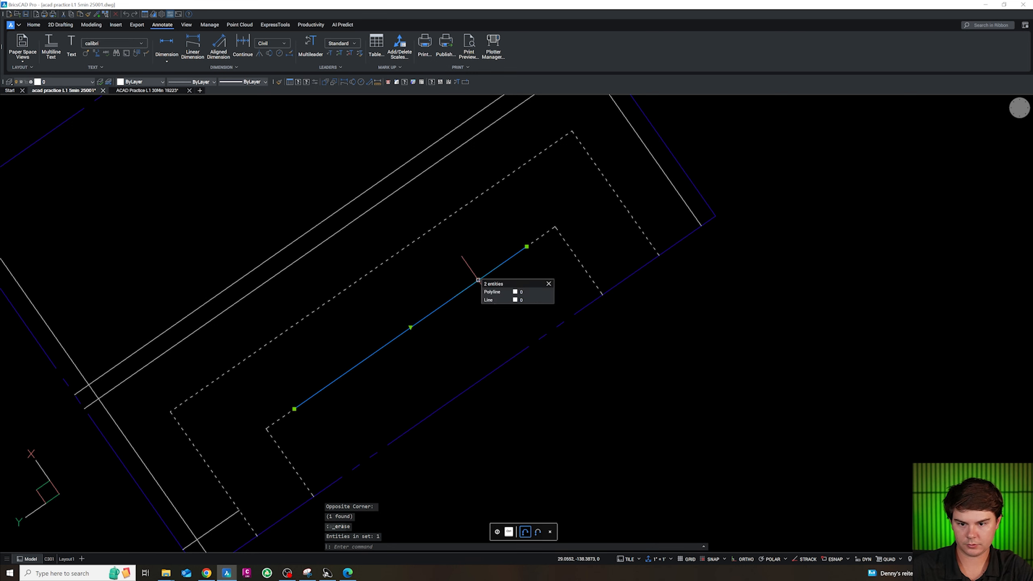
pyautogui.write('o')
pyautogui.press('Return')
pyautogui.write('18')
pyautogui.press('Return')
pyautogui.click(483, 321)
pyautogui.press('Escape')
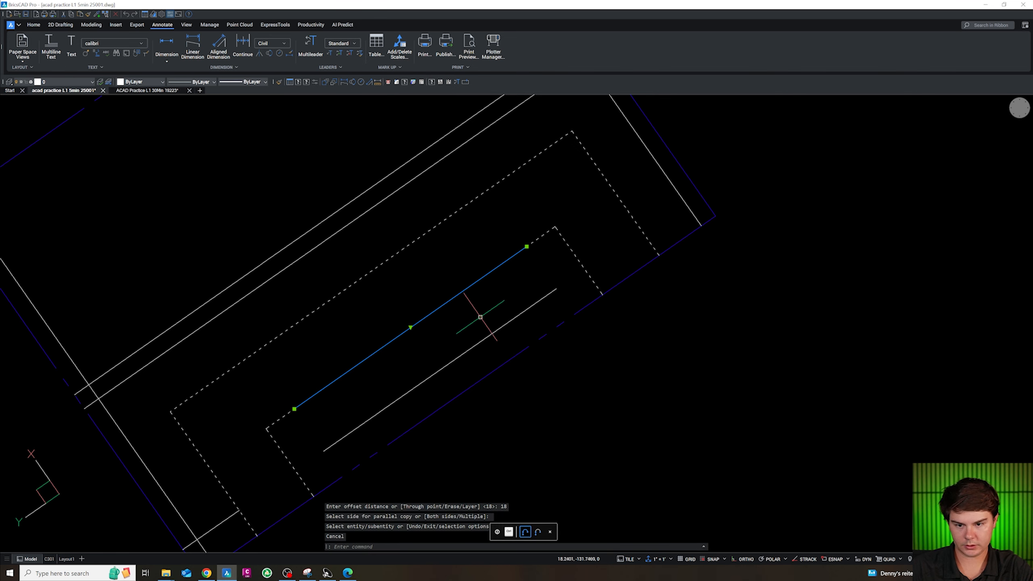
pyautogui.press('Delete')
# Copy the circular parking count marker from the SITE symbols to the front parking row and set its number to 11.
pyautogui.scroll(-10, 407, 432)
pyautogui.scroll(8, 407, 432)
pyautogui.write('c')
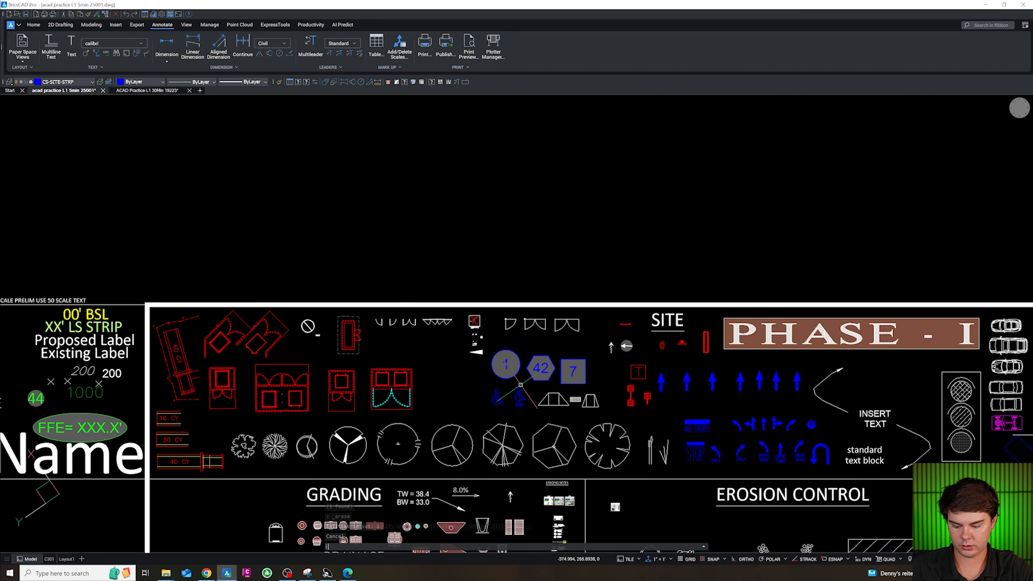
pyautogui.press('Return')
pyautogui.click(511, 369)
pyautogui.scroll(-4, 523, 464)
pyautogui.scroll(6, 569, 179)
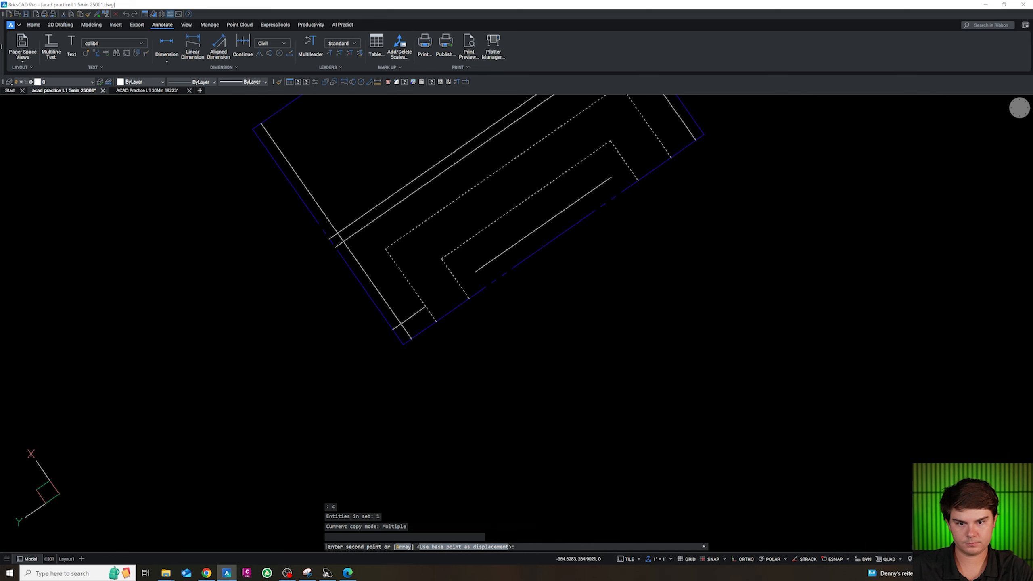
pyautogui.click(533, 226)
pyautogui.press('Escape')
pyautogui.doubleClick(532, 226)
pyautogui.click(561, 360)
# Trim the end of the solid side offset line that extends past the short front parking line.
pyautogui.scroll(-3, 571, 274)
pyautogui.scroll(3, 411, 302)
pyautogui.press('Escape')
pyautogui.press('Escape')
pyautogui.write('tr')
pyautogui.press('Return')
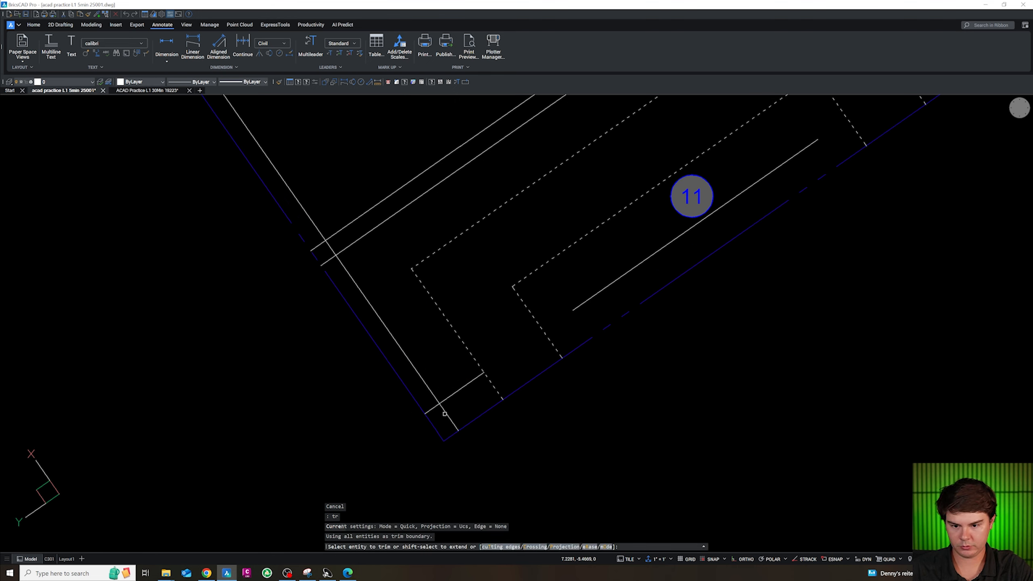
pyautogui.press('Return')
# Draw a 36 ft polyline along the side offset line, starting from its trimmed end at the short front parking line.
pyautogui.write('pl')
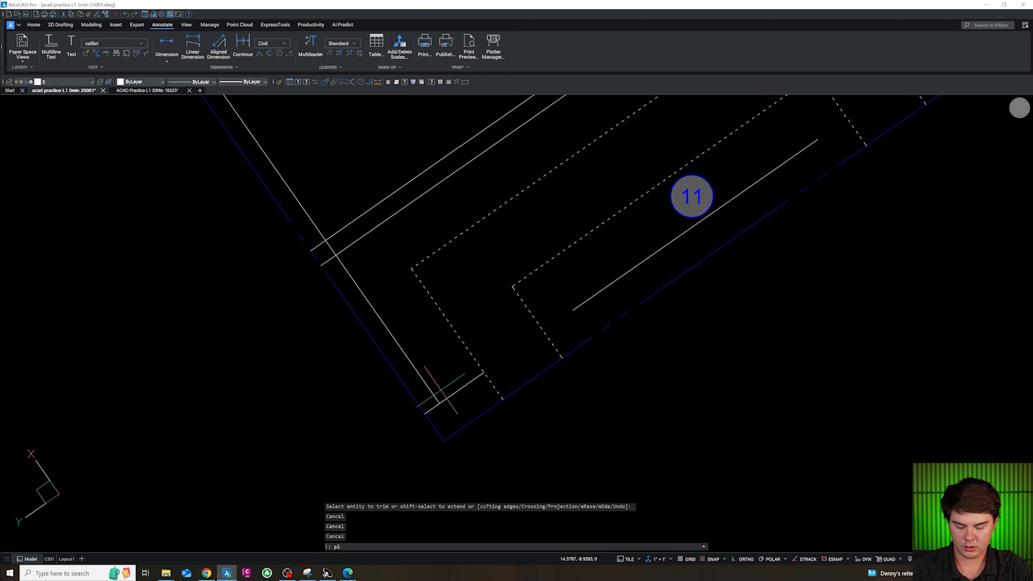
pyautogui.press('Return')
pyautogui.click(439, 402)
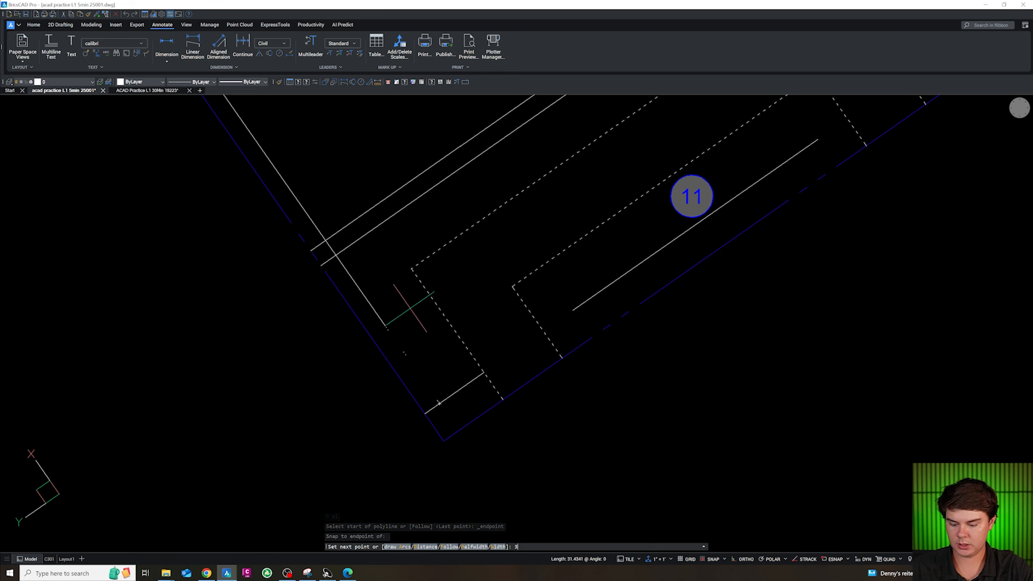
pyautogui.write('36')
pyautogui.press('Return')
pyautogui.press('Escape')
pyautogui.press('Escape')
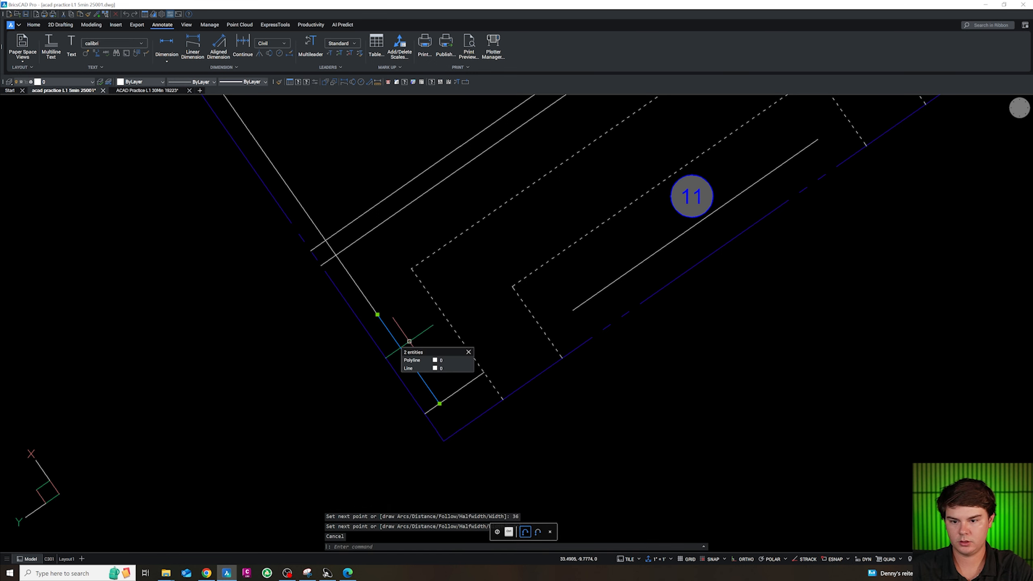
# Erase the remaining solid side offset line, keeping the 36 ft parking polyline.
pyautogui.click(369, 301)
pyautogui.press('Delete')
pyautogui.scroll(-2, 376, 295)
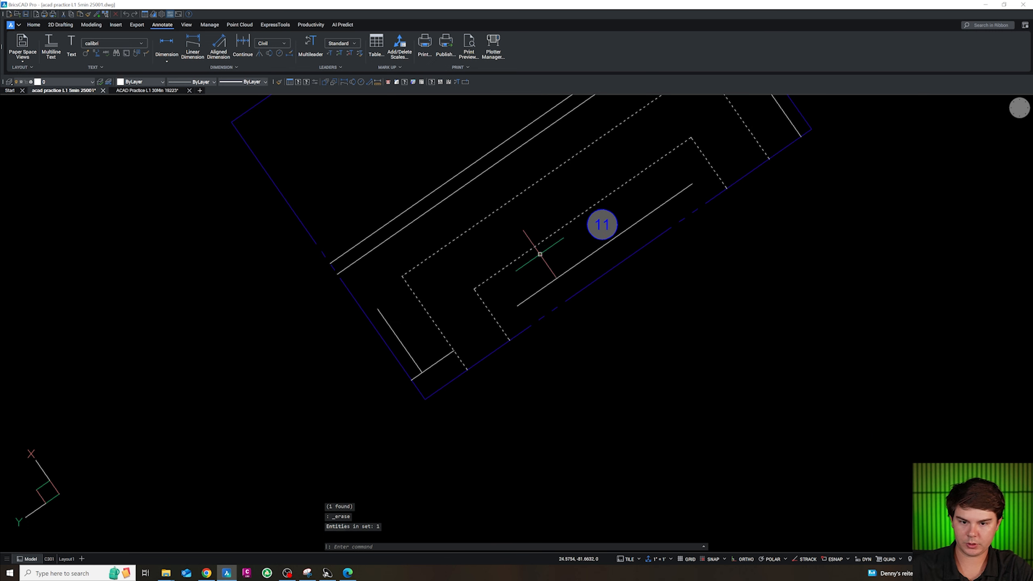
# Copy the 11-stall count marker to the 36 ft side parking row and set the copy's number to 4.
pyautogui.write('co')
pyautogui.press('Return')
pyautogui.click(612, 221)
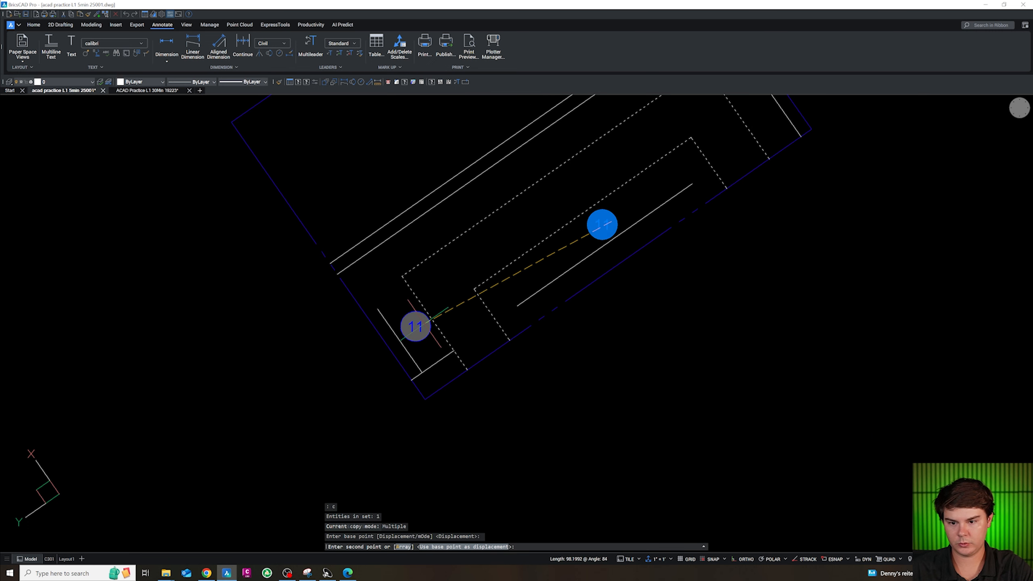
pyautogui.click(423, 324)
pyautogui.press('Escape')
pyautogui.doubleClick(418, 330)
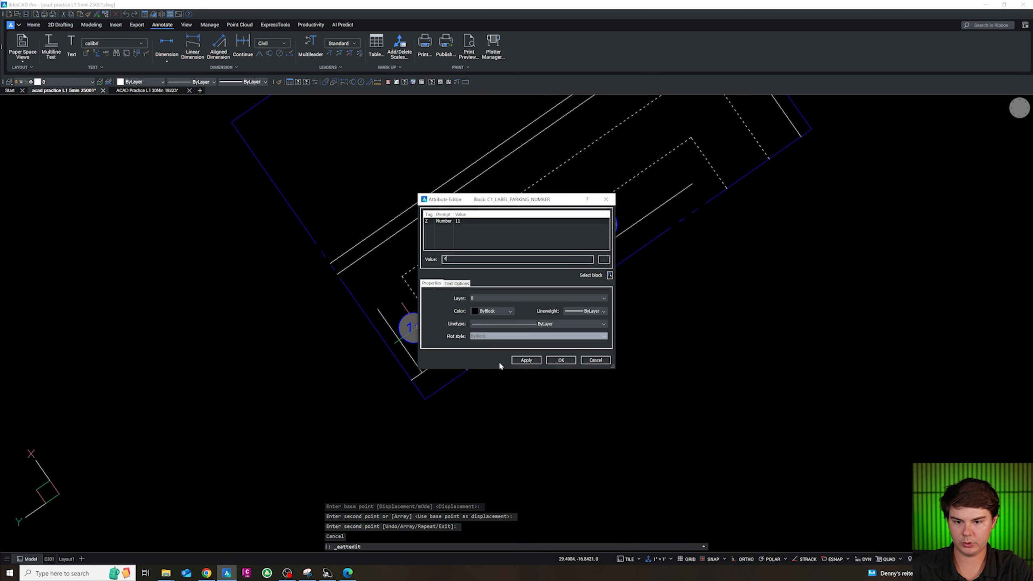
pyautogui.click(519, 362)
pyautogui.click(560, 361)
pyautogui.press('Escape')
pyautogui.scroll(-2, 427, 404)
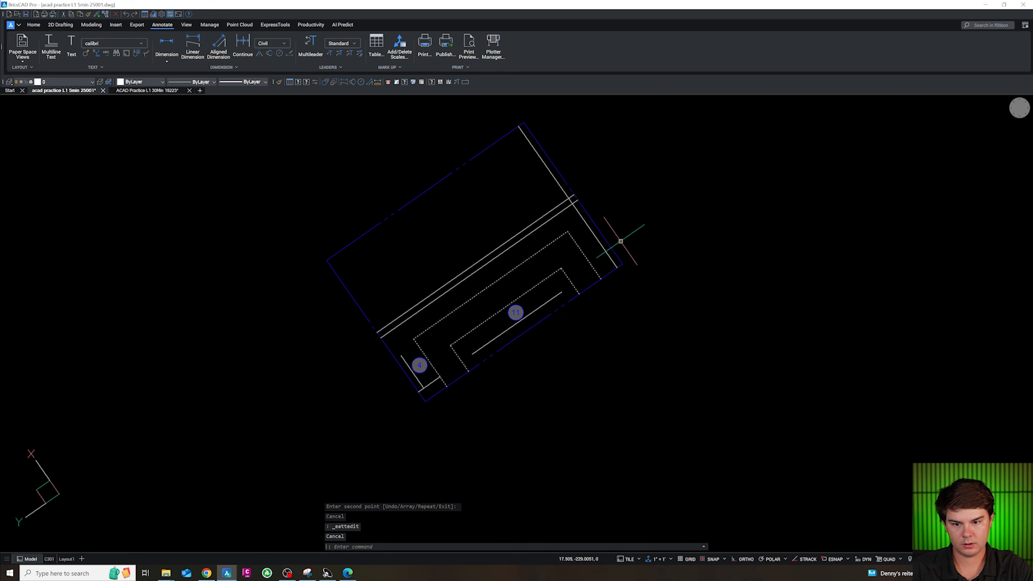
# Draw a polyline from the front parking line's free end, in line with it, across both dashed lines and past the opposite side property line.
pyautogui.scroll(3, 619, 249)
pyautogui.press('Escape')
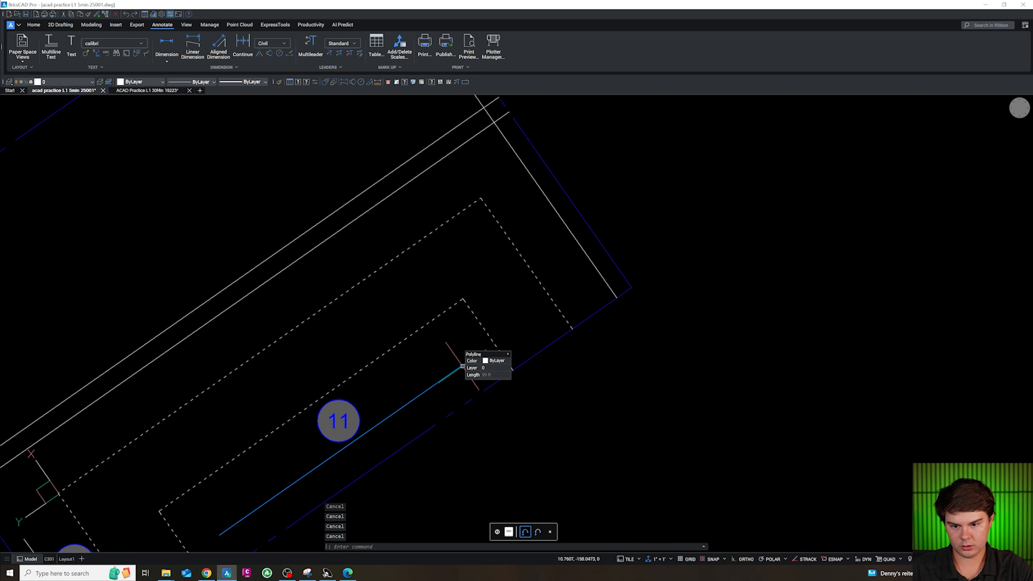
pyautogui.write('pl')
pyautogui.press('Return')
pyautogui.click(464, 364)
pyautogui.click(625, 252)
pyautogui.press('Escape')
# Trim the new polyline between the two dashed aisle lines and erase the leftover stub beside the front parking line.
pyautogui.write('tr')
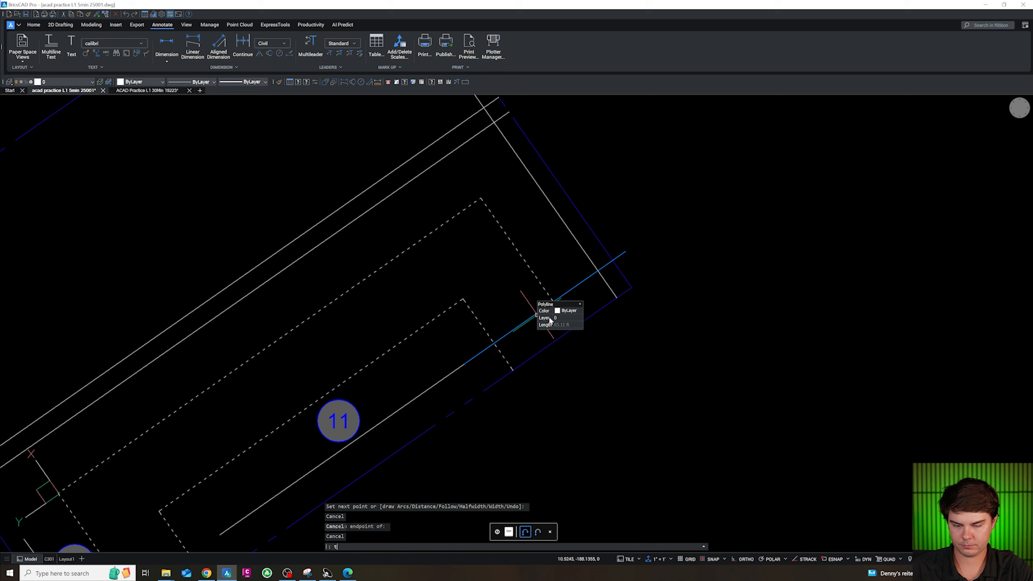
pyautogui.press('Return')
pyautogui.click(534, 329)
pyautogui.click(505, 341)
pyautogui.press('Escape')
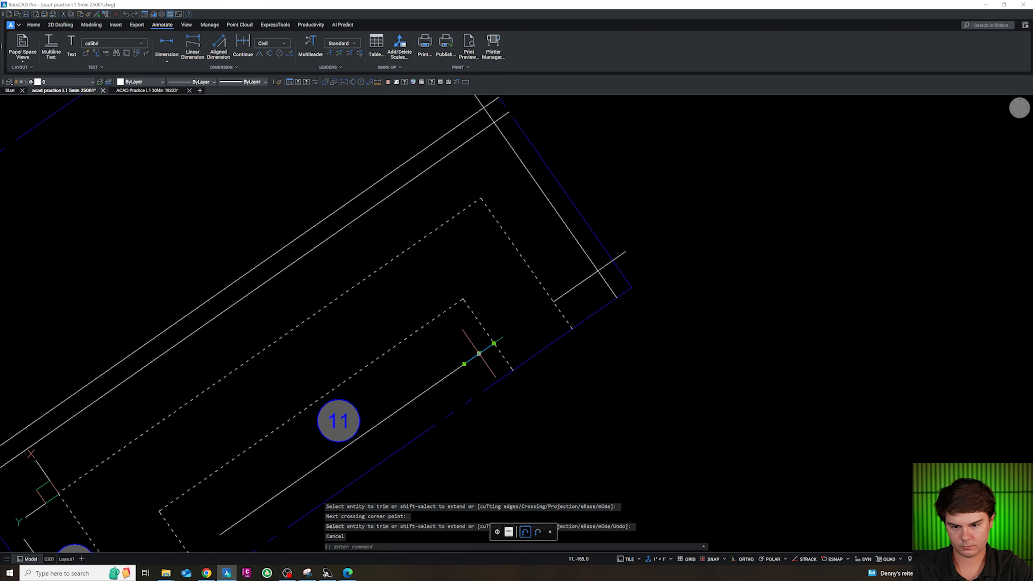
pyautogui.scroll(-3, 495, 358)
# Draw a 36 ft polyline along the opposite side offset line, starting at its intersection with the short parking line.
pyautogui.scroll(5, 541, 339)
pyautogui.write('pl')
pyautogui.press('Return')
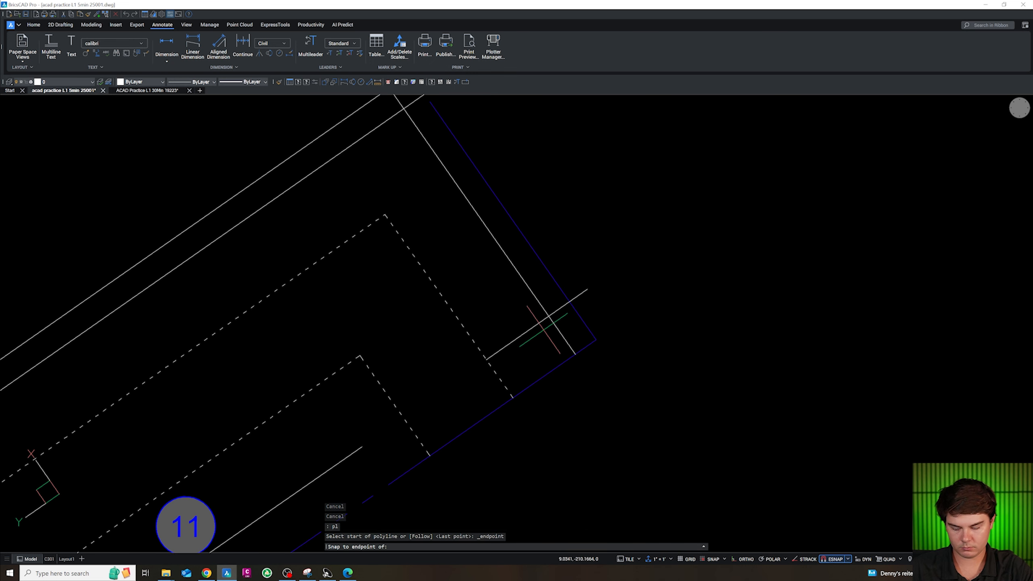
pyautogui.keyDown('shift'); pyautogui.rightClick(544, 329); pyautogui.keyUp('shift')
pyautogui.press('a')
pyautogui.click(551, 315)
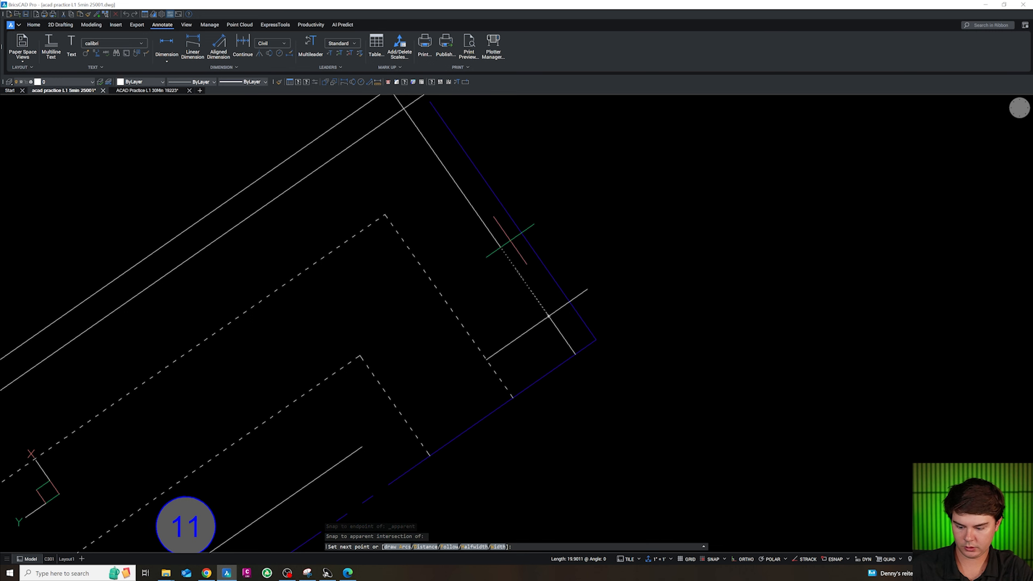
pyautogui.write('36')
pyautogui.press('Return')
pyautogui.press('Escape')
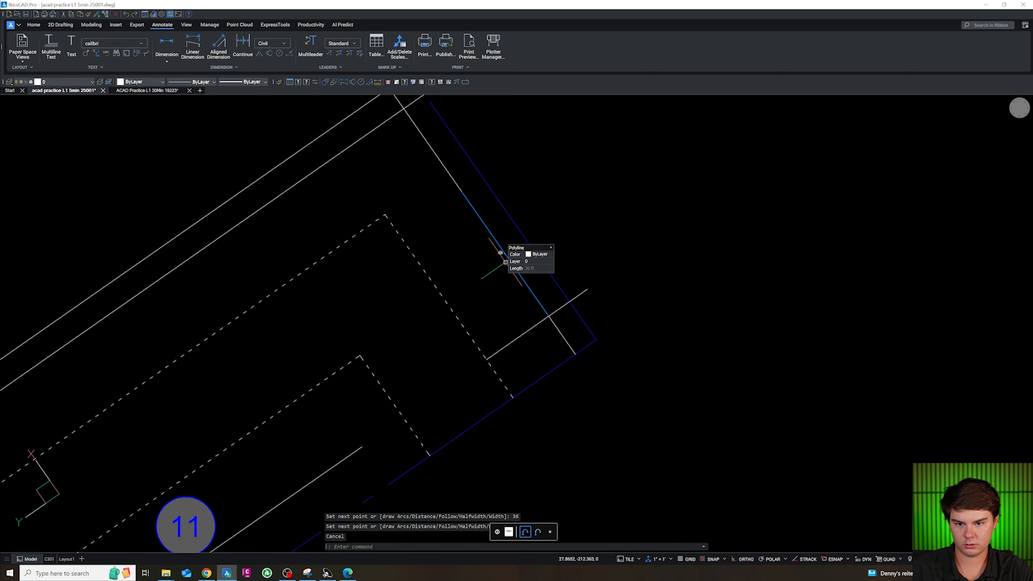
# Copy the 4-stall count marker to the opposite side parking row.
pyautogui.scroll(-3, 503, 254)
pyautogui.click(247, 440)
pyautogui.press('Escape')
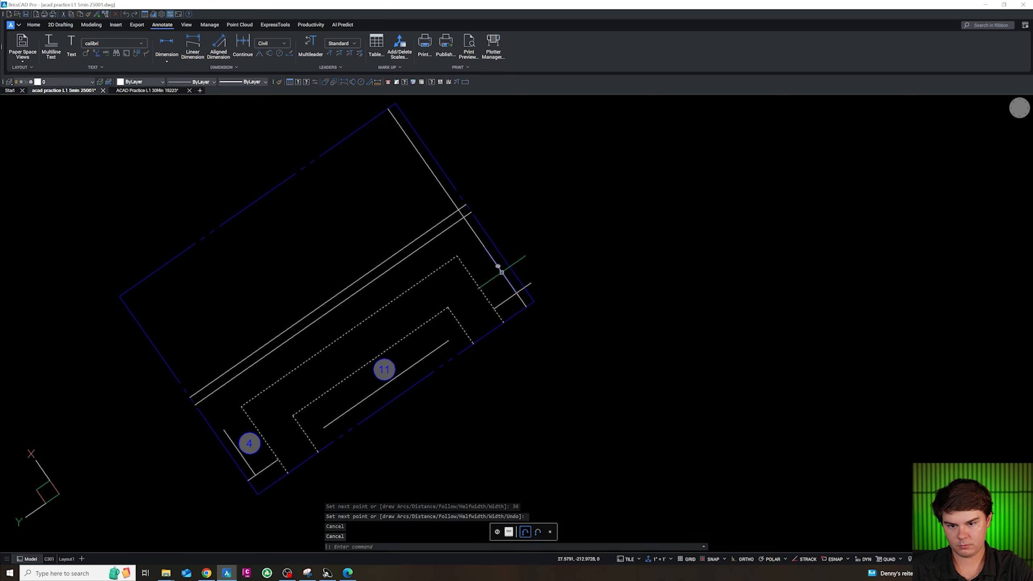
pyautogui.click(249, 442)
pyautogui.write('c')
pyautogui.press('Return')
pyautogui.click(249, 442)
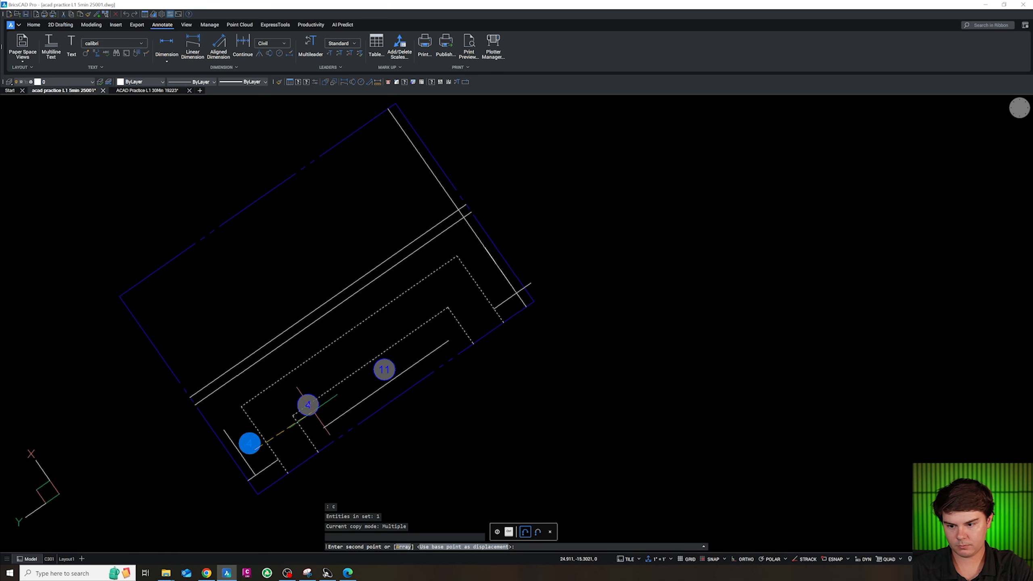
pyautogui.click(494, 288)
pyautogui.press('Escape')
# Erase the remaining solid side offset line and the short construction lines at the front ends of both side parking rows.
pyautogui.click(521, 300)
pyautogui.press('Delete')
pyautogui.scroll(2, 502, 299)
pyautogui.scroll(2, 511, 294)
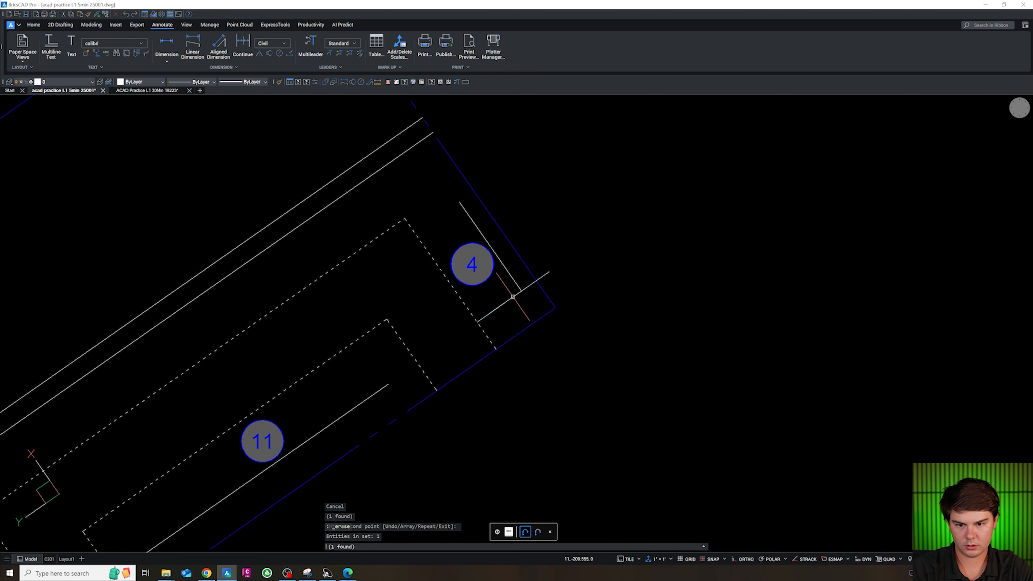
pyautogui.scroll(-4, 516, 295)
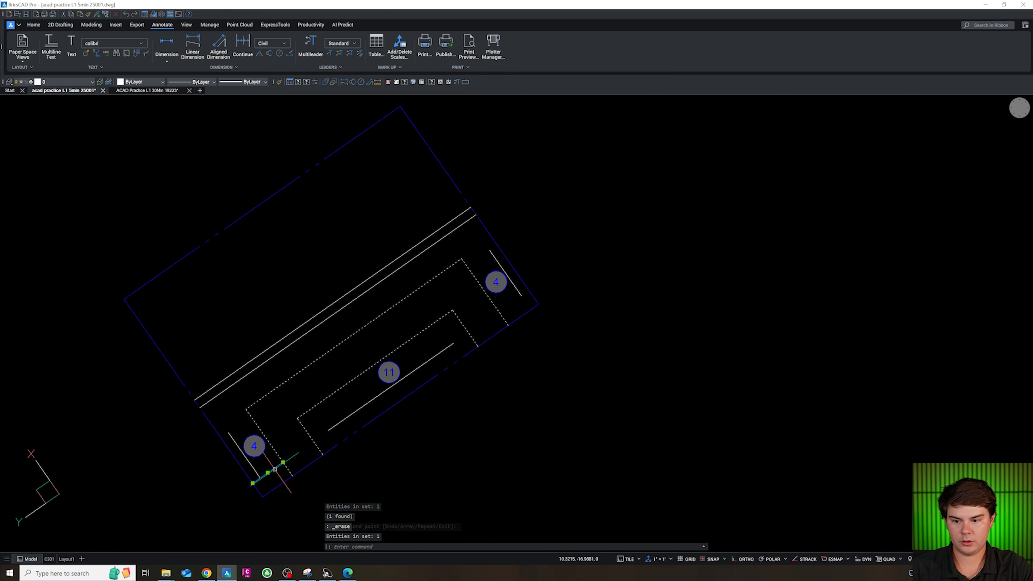
pyautogui.press('Delete')
pyautogui.moveTo(359, 420); pyautogui.dragTo(406, 344, button='middle')
pyautogui.scroll(2, 348, 380)
pyautogui.scroll(-2, 348, 380)
pyautogui.press('Escape')
pyautogui.press('Escape')
pyautogui.press('Escape')
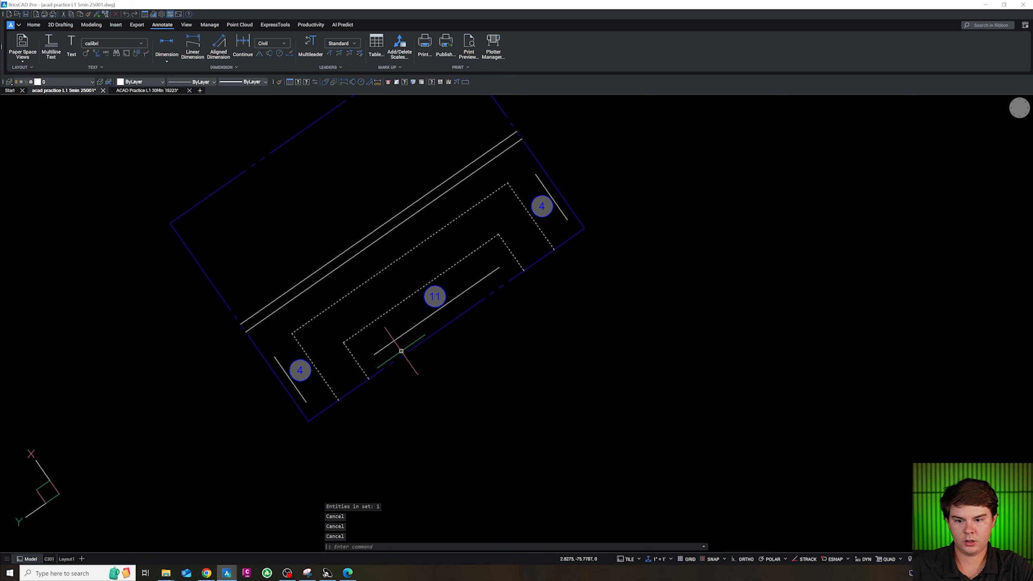
# Offset the front property line 15 ft outward from the site.
pyautogui.scroll(2, 465, 315)
pyautogui.click(466, 311)
pyautogui.scroll(-2, 460, 363)
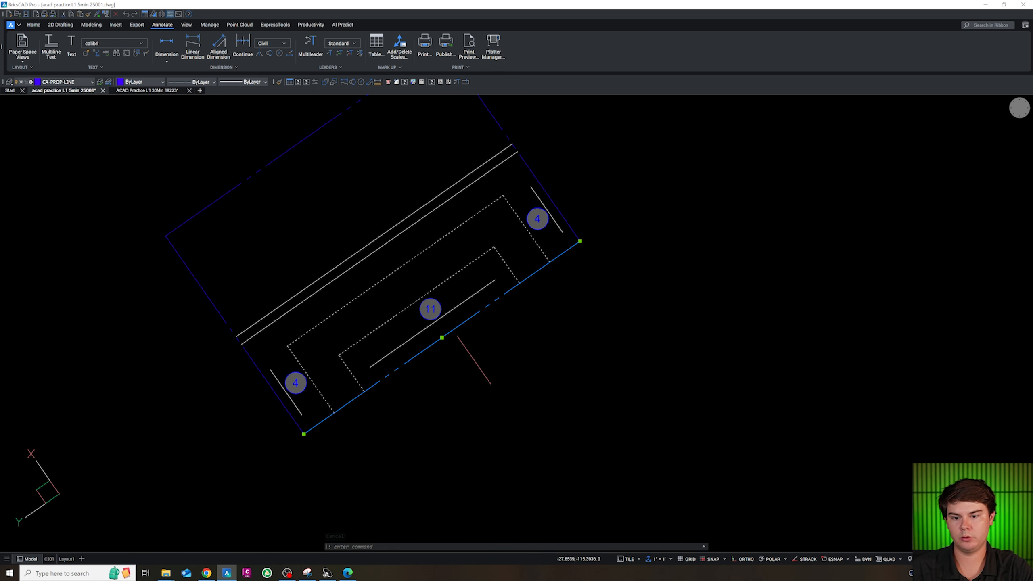
pyautogui.write('o')
pyautogui.press('Return')
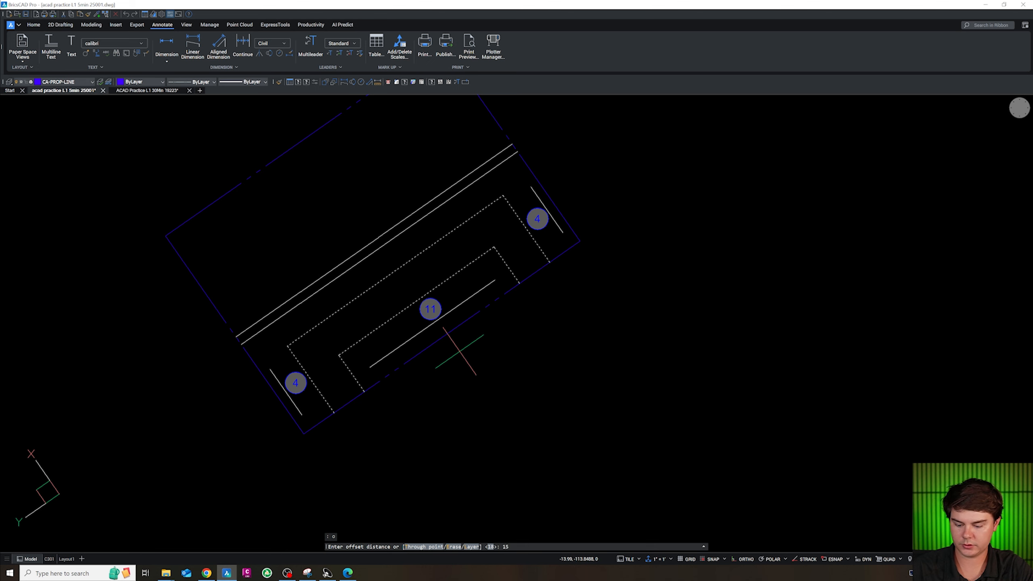
pyautogui.write('15')
pyautogui.press('Return')
pyautogui.click(474, 358)
pyautogui.press('Escape')
# Offset the new line in front of the property another 30 ft outward.
pyautogui.write('o')
pyautogui.press('Return')
pyautogui.write('30')
pyautogui.press('Return')
pyautogui.click(500, 411)
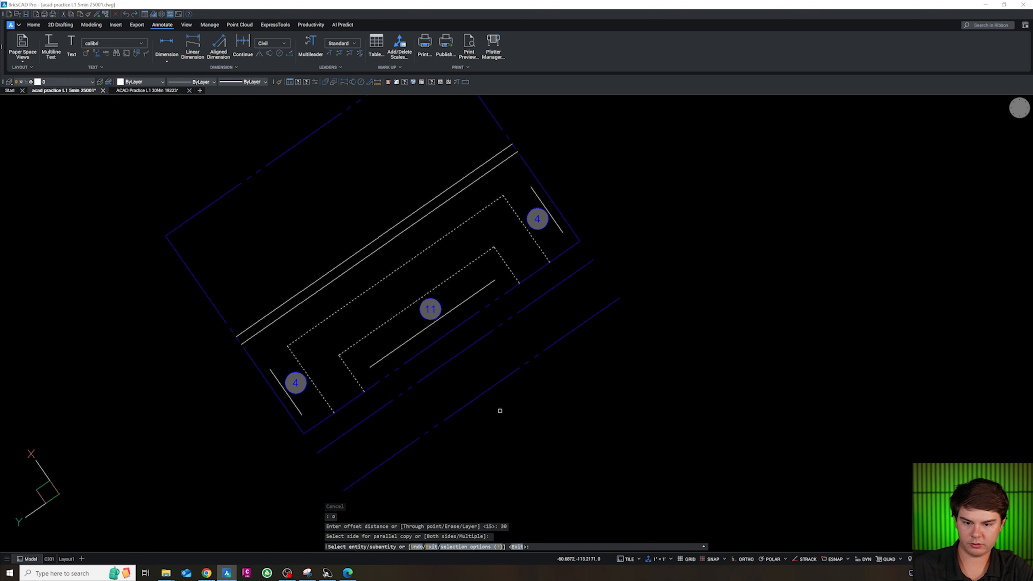
pyautogui.press('Escape')
pyautogui.press('Escape')
# Assign both offset lines in front of the property to the VA-SITE-ASPH layer.
pyautogui.click(528, 440)
pyautogui.click(463, 345)
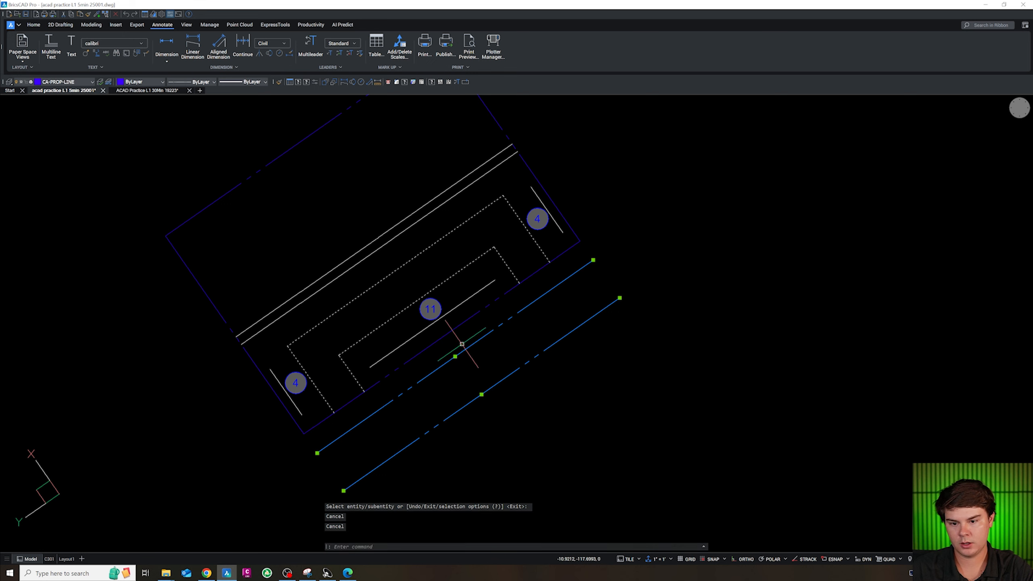
pyautogui.click(63, 81)
pyautogui.scroll(-2, 62, 120)
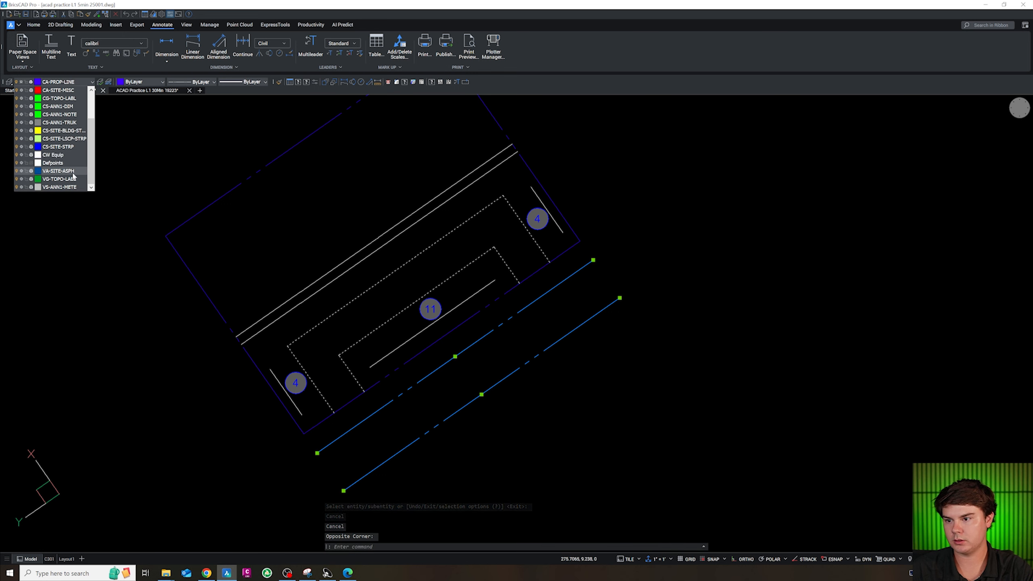
pyautogui.click(71, 173)
pyautogui.press('Escape')
pyautogui.scroll(2, 425, 391)
pyautogui.press('Escape')
pyautogui.press('Escape')
pyautogui.press('Escape')
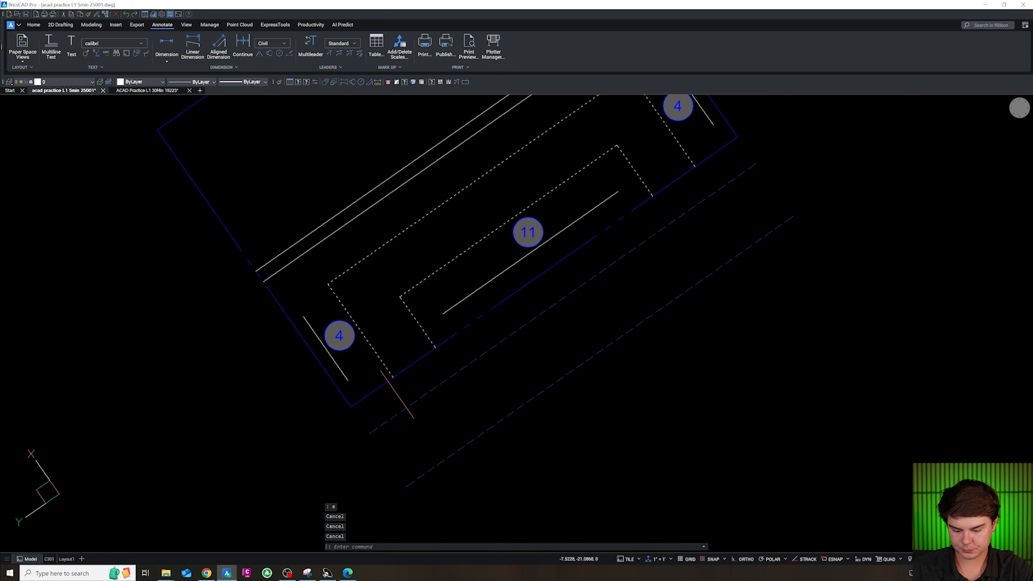
# Draw polylines from both dashed line ends at the southwest driveway, continuing outward past the nearer road line.
pyautogui.write('pl')
pyautogui.press('Return')
pyautogui.click(392, 378)
pyautogui.click(431, 431)
pyautogui.press('Escape')
pyautogui.press('Return')
pyautogui.click(441, 348)
pyautogui.click(471, 398)
pyautogui.press('Escape')
# Draw polylines from both dashed line ends at the northeast driveway, continuing outward past the nearer road line.
pyautogui.press('Return')
pyautogui.click(652, 195)
pyautogui.click(686, 243)
pyautogui.press('Escape')
pyautogui.press('Return')
pyautogui.click(695, 167)
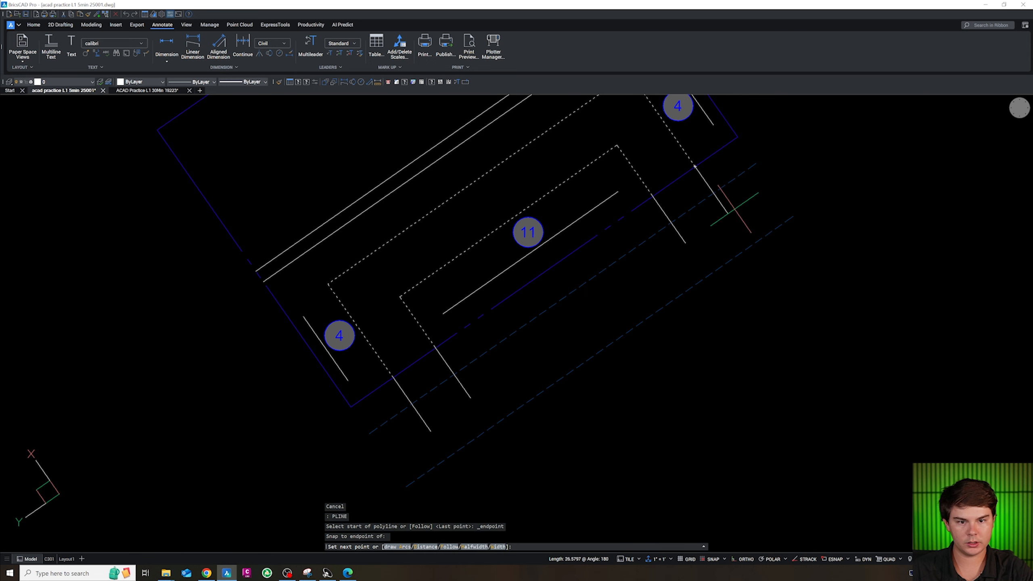
pyautogui.click(726, 210)
pyautogui.press('Escape')
pyautogui.press('Escape')
pyautogui.press('Escape')
pyautogui.press('Escape')
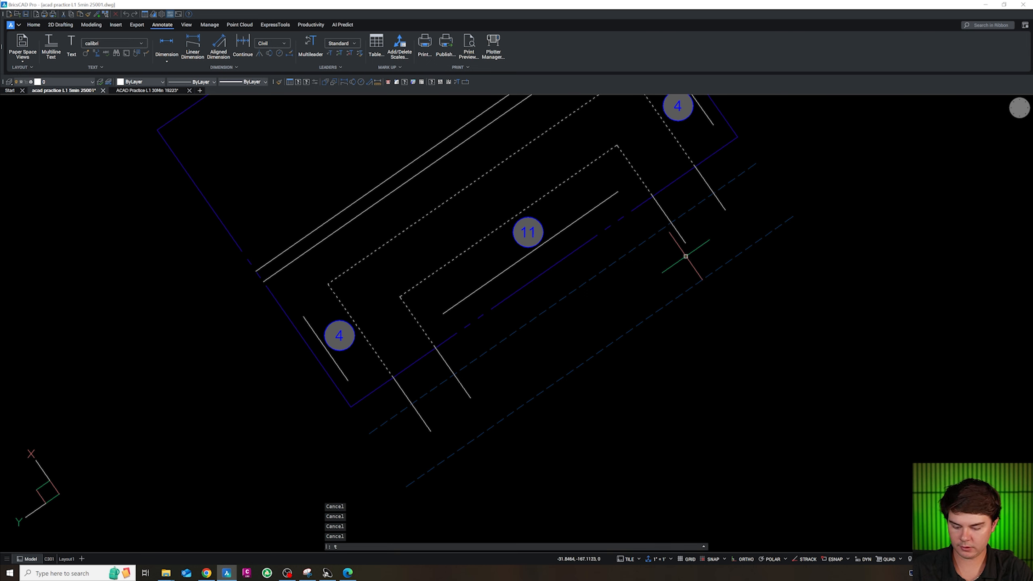
pyautogui.write('tr')
pyautogui.press('Return')
pyautogui.click(745, 195)
pyautogui.press('Escape')
pyautogui.click(738, 195)
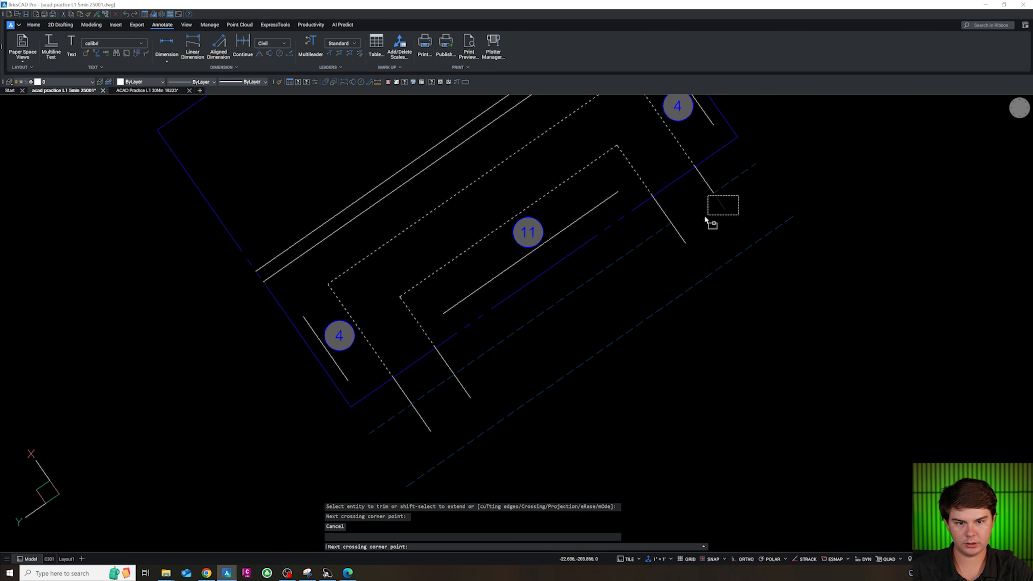
pyautogui.press('Escape')
pyautogui.press('Escape')
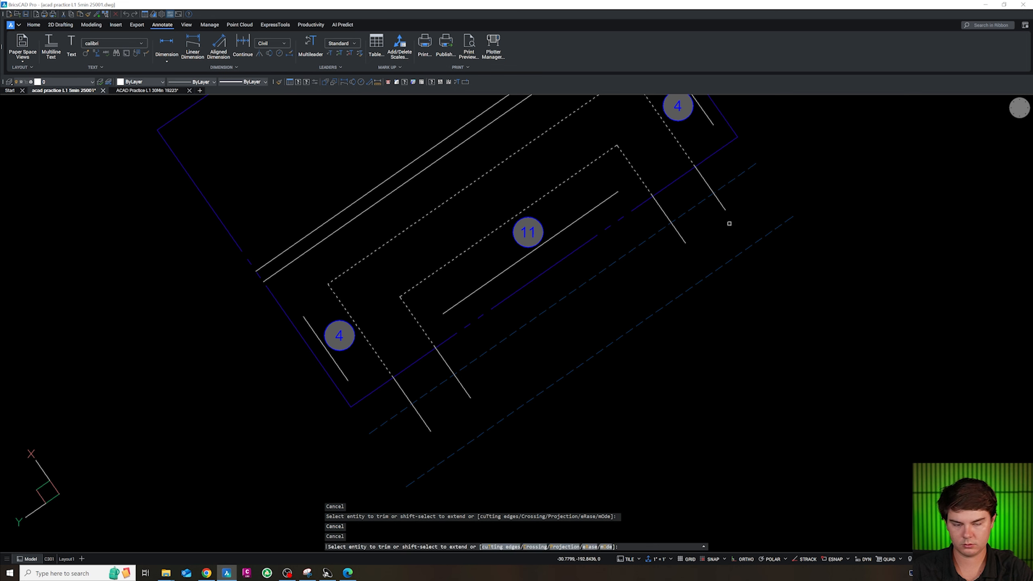
# Trim the four driveway extension lines back to the nearer dashed road line.
pyautogui.click(734, 223)
pyautogui.click(720, 209)
pyautogui.click(693, 253)
pyautogui.click(677, 241)
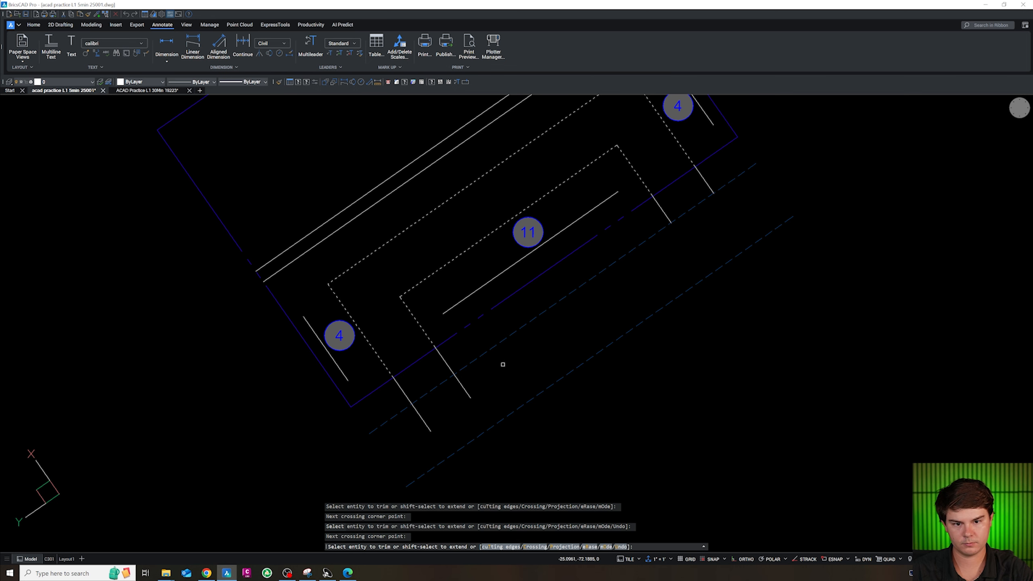
pyautogui.click(466, 419)
pyautogui.click(472, 401)
pyautogui.click(450, 420)
pyautogui.click(426, 431)
pyautogui.press('Return')
pyautogui.scroll(-3, 493, 360)
pyautogui.press('Escape')
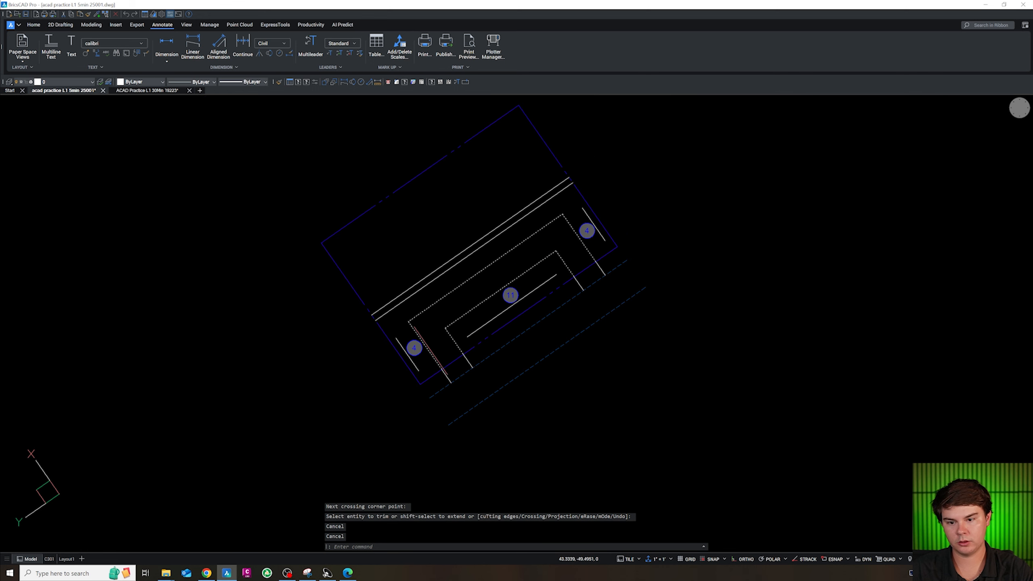
# Draw a 162 ft polyline parallel to the rear double lines, in the space before the outer dashed aisle line.
pyautogui.scroll(3, 488, 262)
pyautogui.press('Escape')
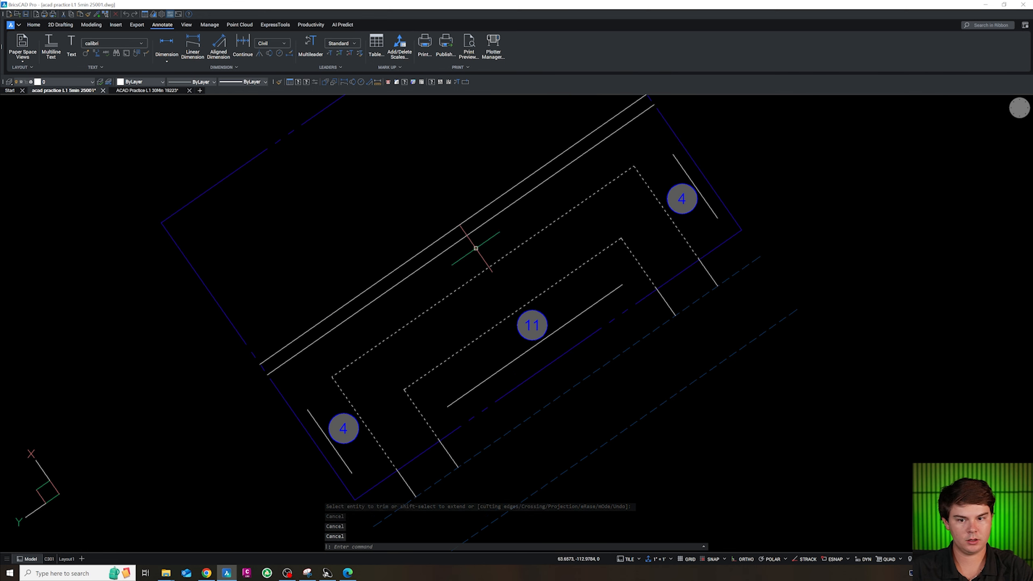
pyautogui.write('pl')
pyautogui.press('Return')
pyautogui.click(405, 310)
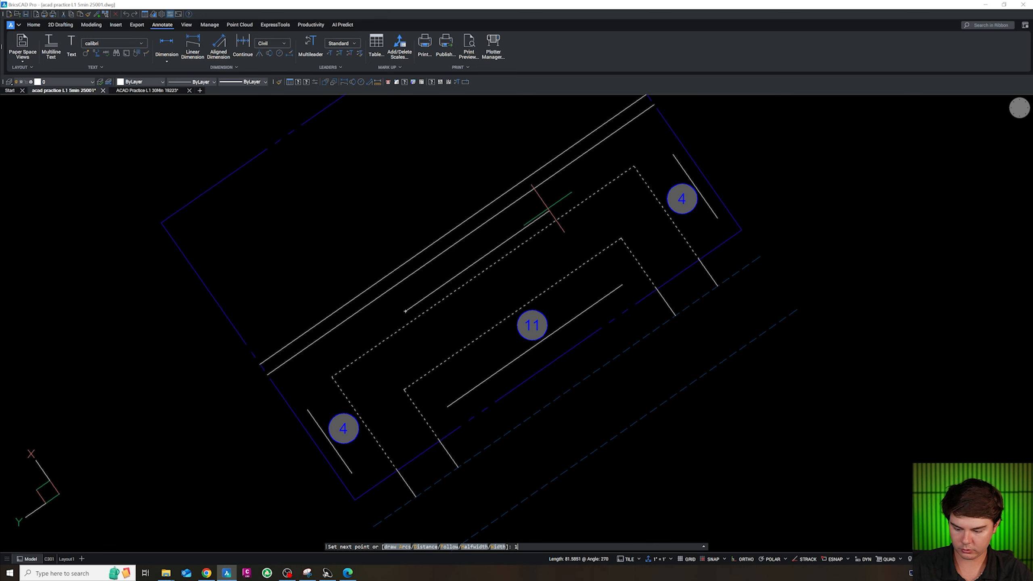
pyautogui.press('Return')
pyautogui.press('Escape')
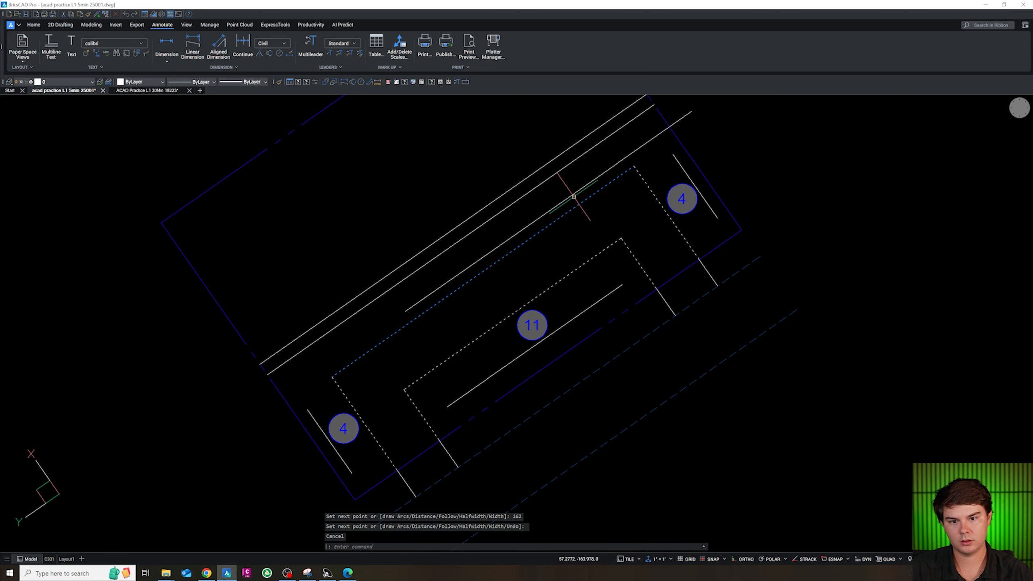
# Move the 162 ft polyline by its midpoint onto the midpoint of the nearer rear line.
pyautogui.write('m')
pyautogui.press('Return')
pyautogui.scroll(-2, 580, 299)
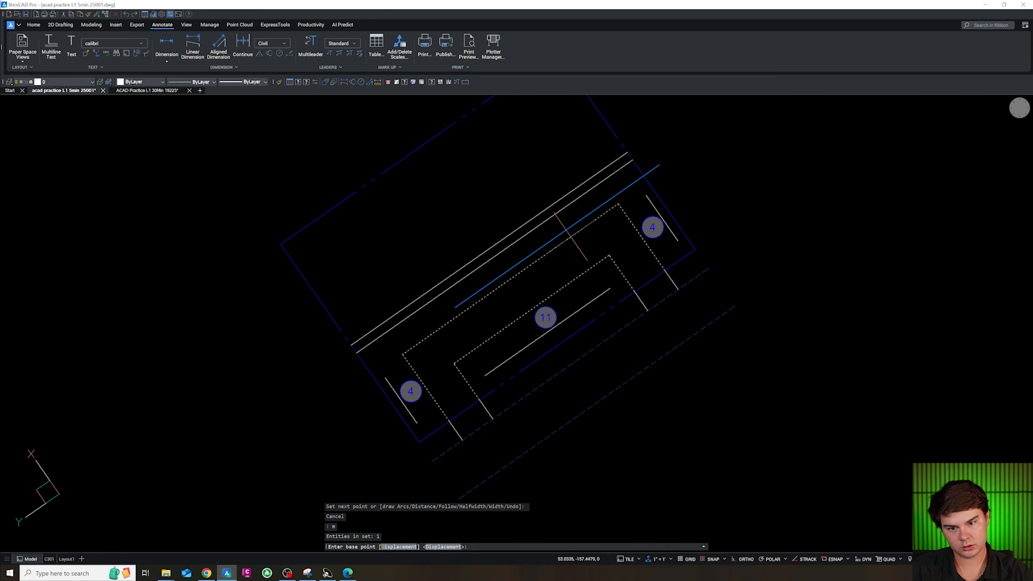
pyautogui.keyDown('shift'); pyautogui.rightClick(570, 237); pyautogui.keyUp('shift')
pyautogui.press('m')
pyautogui.click(557, 237)
pyautogui.keyDown('shift'); pyautogui.rightClick(505, 249); pyautogui.keyUp('shift')
pyautogui.press('m')
pyautogui.click(503, 252)
pyautogui.press('Escape')
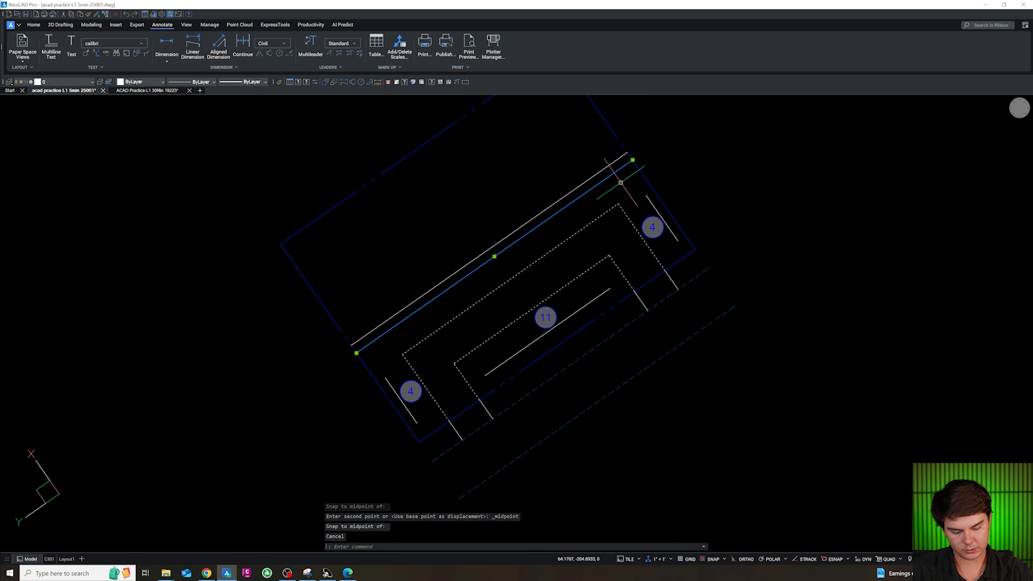
# Erase the full-length rear line that lies under the 162 ft polyline.
pyautogui.scroll(-2, 608, 207)
pyautogui.scroll(5, 527, 262)
pyautogui.press('Escape')
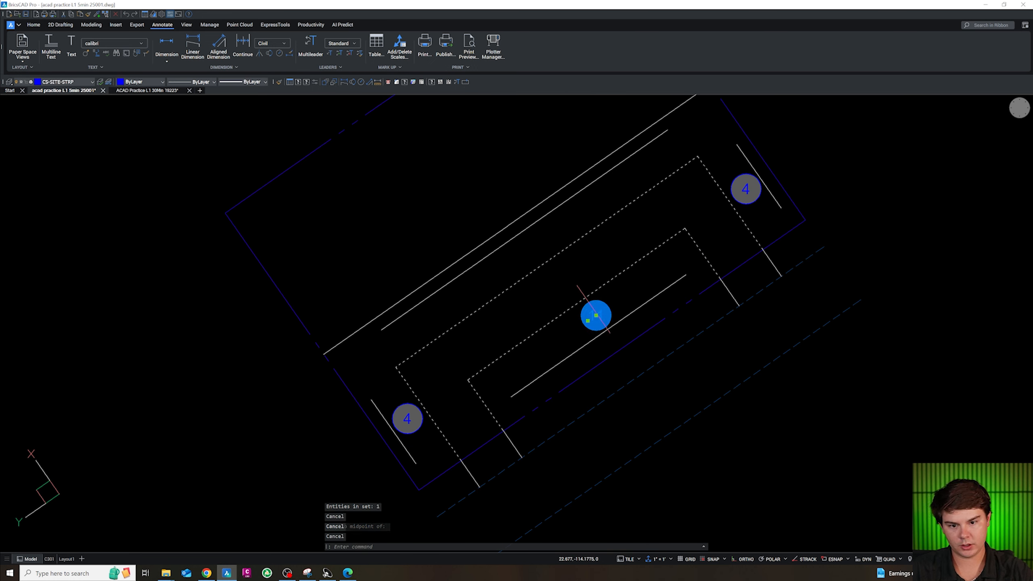
# Copy the 11-stall count marker to the rear parking row and set the copy's number to 18.
pyautogui.write('co')
pyautogui.press('space')
pyautogui.click(621, 305)
pyautogui.click(569, 230)
pyautogui.press('Escape')
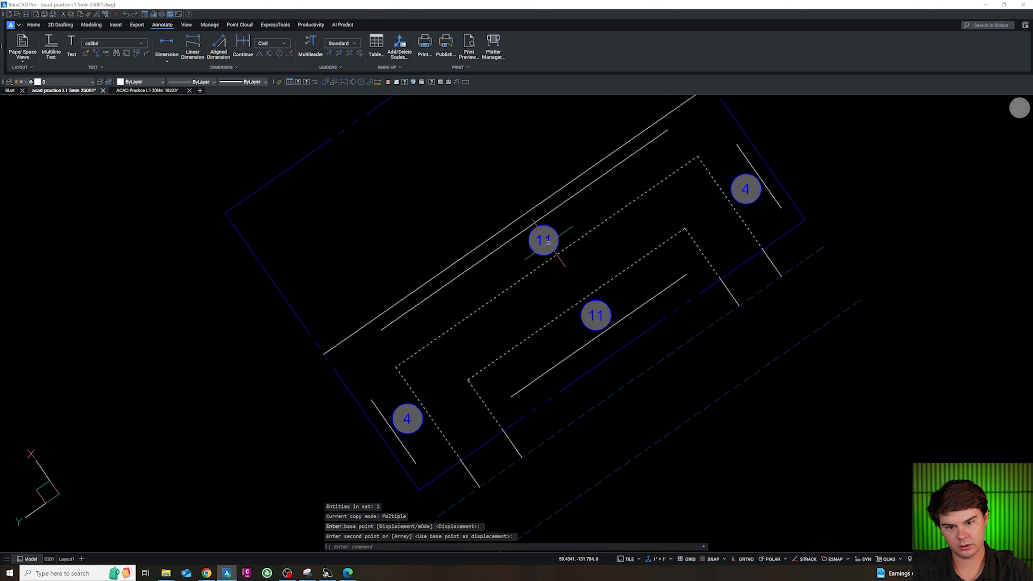
pyautogui.doubleClick(541, 241)
pyautogui.write('18')
pyautogui.click(526, 360)
pyautogui.click(561, 360)
pyautogui.scroll(-2, 516, 265)
pyautogui.scroll(4, 521, 231)
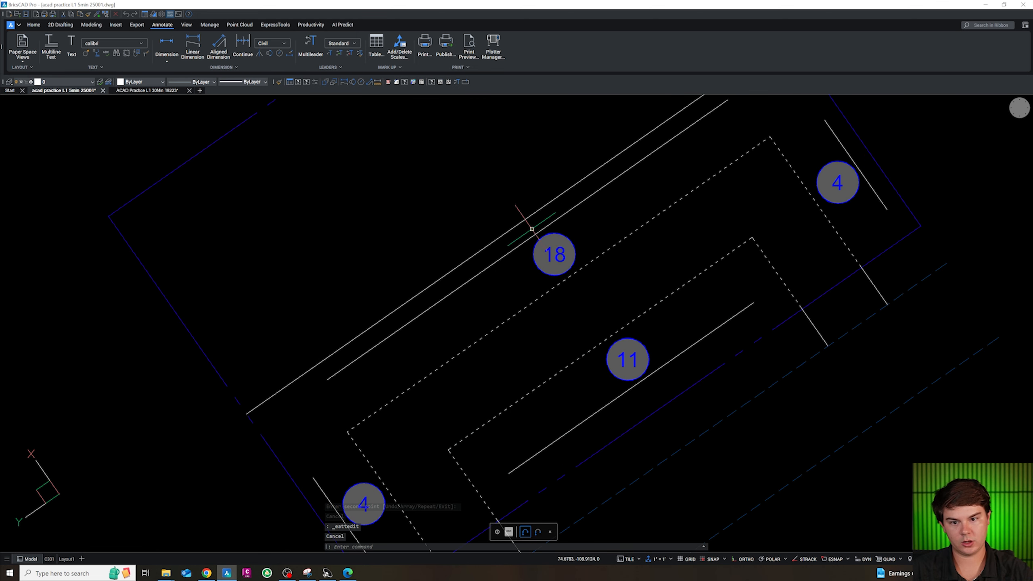
# Draw a closed 50 by 150 ft rectangular polyline in the open area behind the rear parking lines, with its long sides parallel to them.
pyautogui.scroll(-2, 602, 314)
pyautogui.scroll(4, 550, 253)
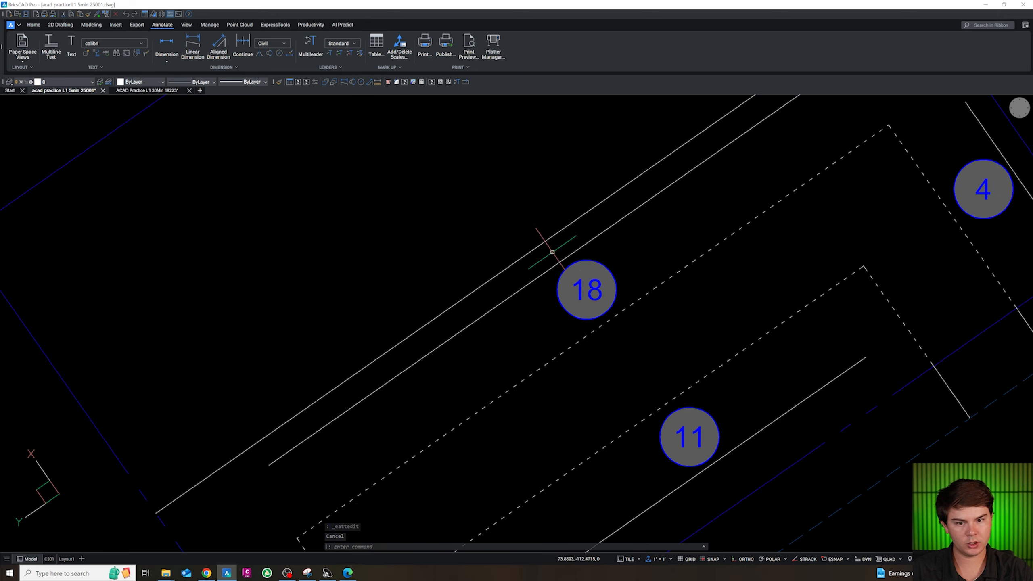
pyautogui.press('Escape')
pyautogui.press('Escape')
pyautogui.scroll(-4, 573, 279)
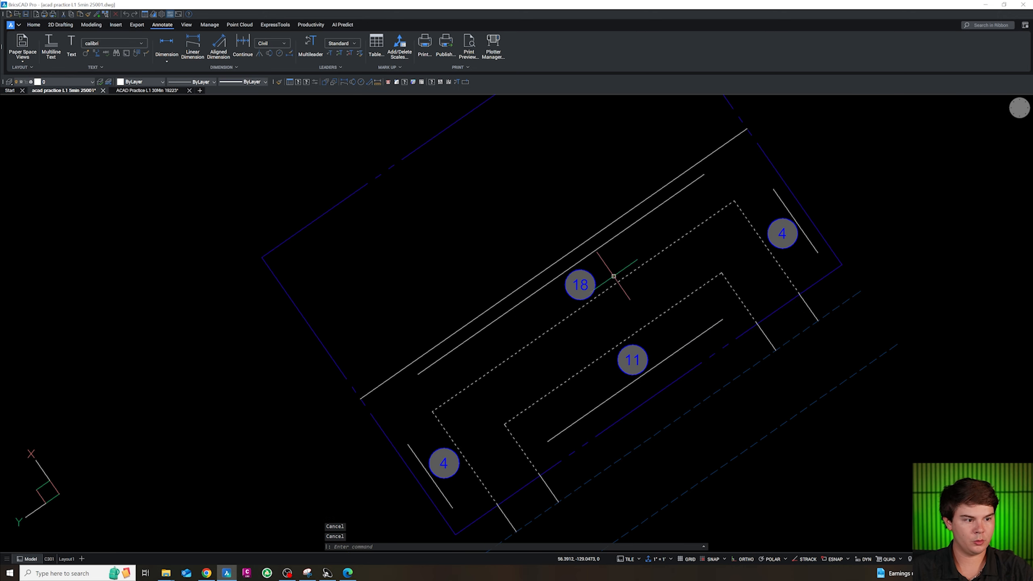
pyautogui.write('pl')
pyautogui.press('Return')
pyautogui.click(413, 245)
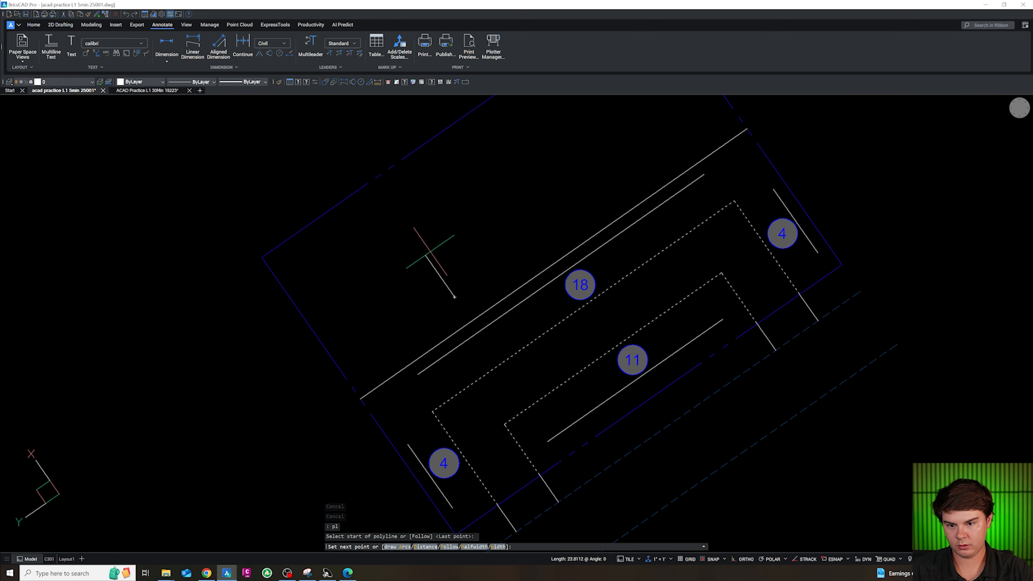
pyautogui.write('50')
pyautogui.press('Return')
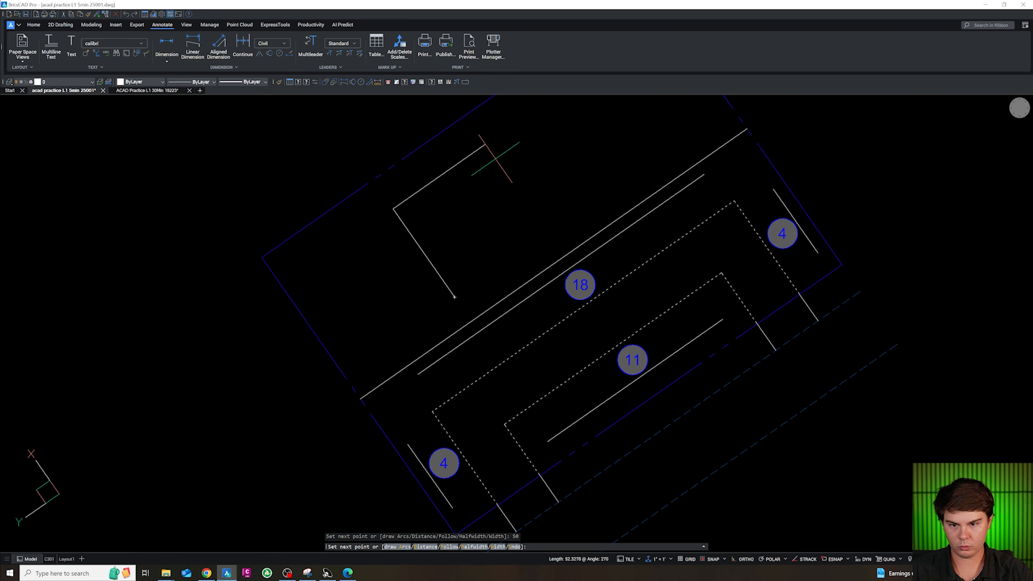
pyautogui.write('150')
pyautogui.press('Return')
pyautogui.scroll(-3, 575, 211)
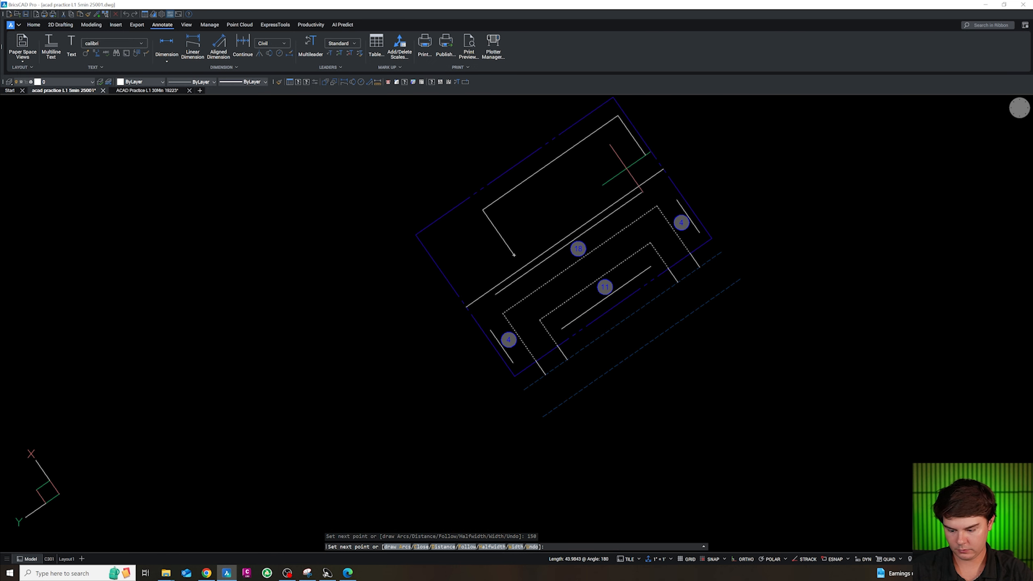
pyautogui.write('50')
pyautogui.press('Return')
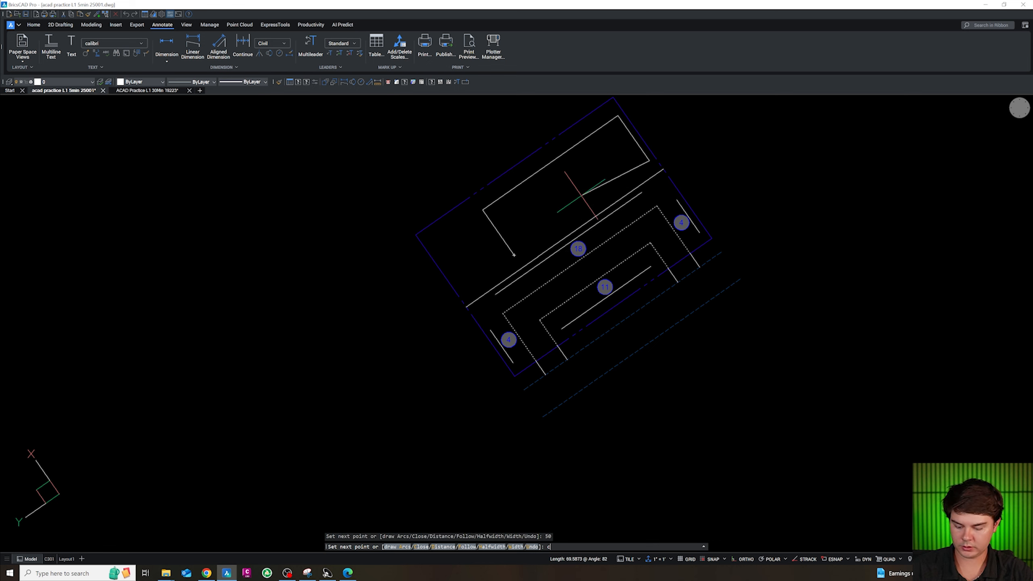
pyautogui.press('Return')
pyautogui.press('Escape')
# Move the 50 by 150 ft rectangle by the midpoint of its front long side onto the midpoint of the full-length rear line.
pyautogui.scroll(2, 533, 240)
pyautogui.click(537, 243)
pyautogui.click(533, 228)
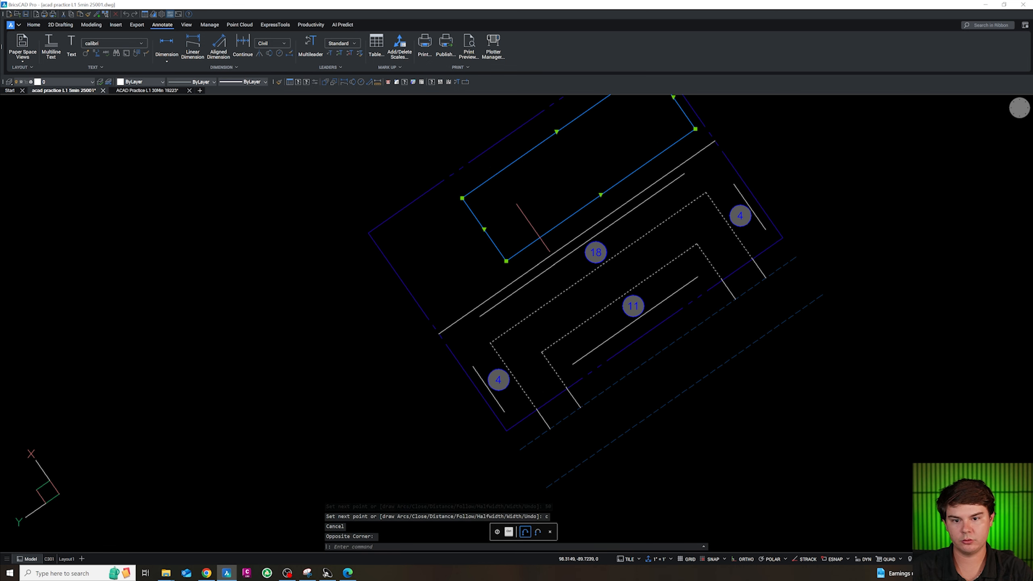
pyautogui.write('m')
pyautogui.press('Return')
pyautogui.write('mid')
pyautogui.press('Return')
pyautogui.click(601, 195)
pyautogui.write('mid')
pyautogui.press('Return')
pyautogui.click(578, 236)
# Erase the full-length rear line that lies under the rectangle's front long side.
pyautogui.press('Escape')
pyautogui.press('Delete')
pyautogui.scroll(-3, 598, 250)
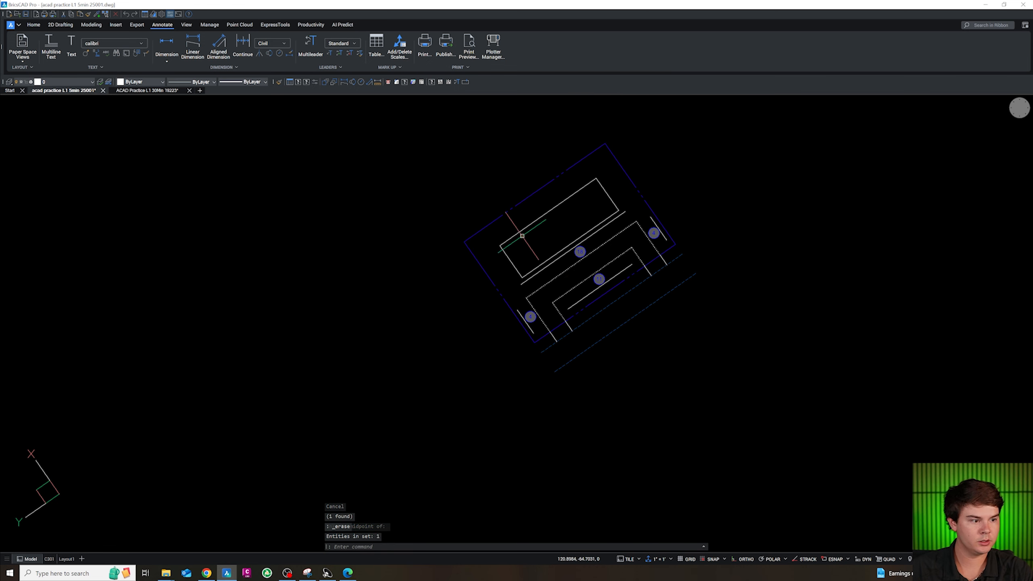
pyautogui.scroll(2, 601, 265)
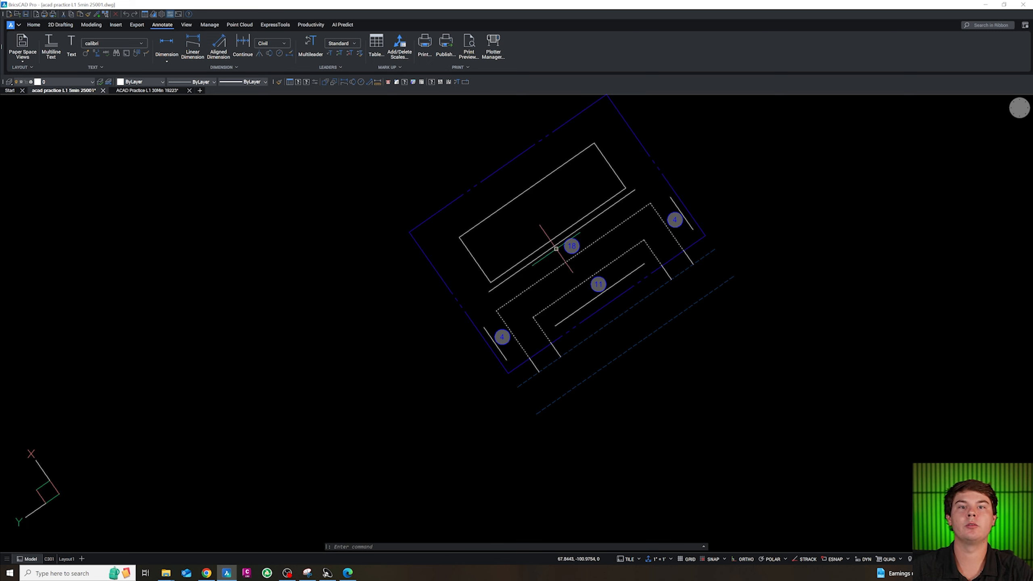
pyautogui.scroll(-1, 547, 331)
pyautogui.scroll(1, 572, 268)
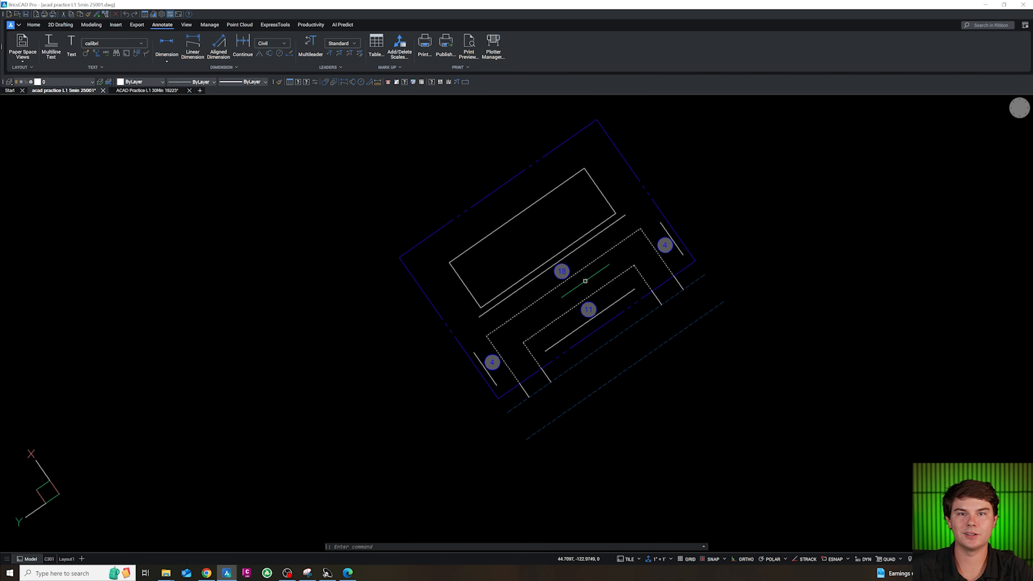